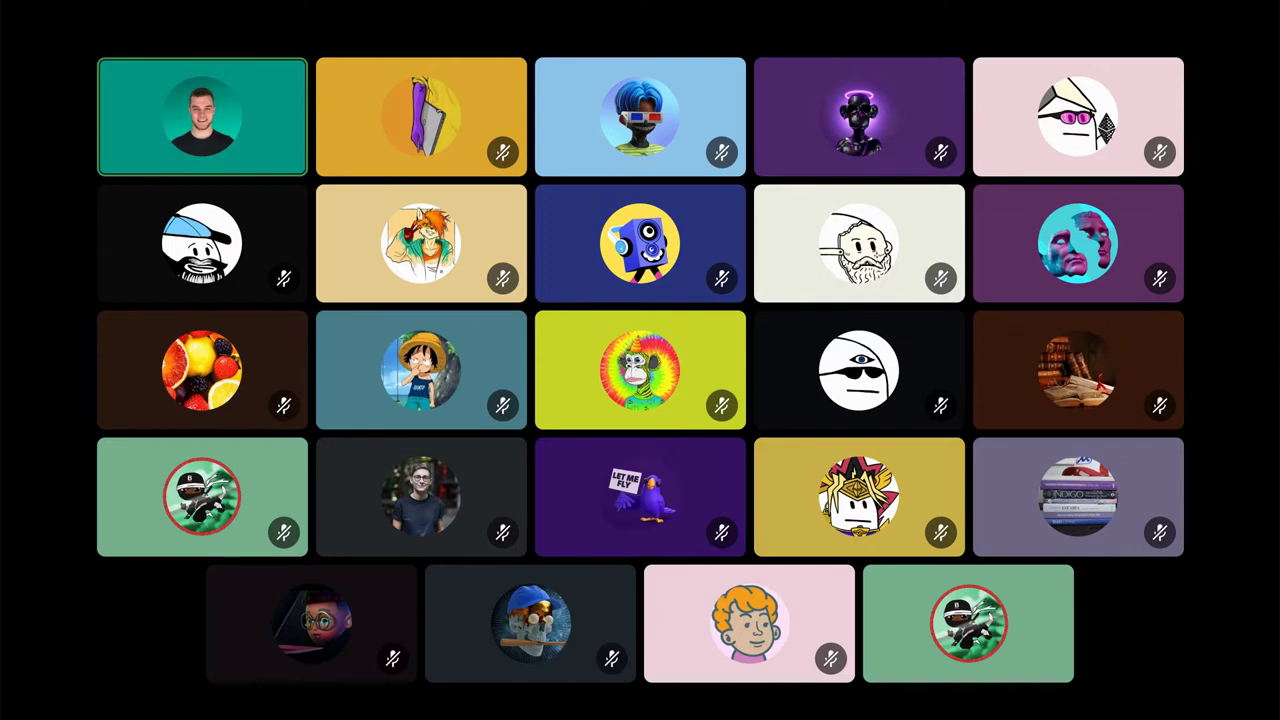
Open the presenter's live screen share in the voice call and hide the member strip
mouse_move(995, 622)
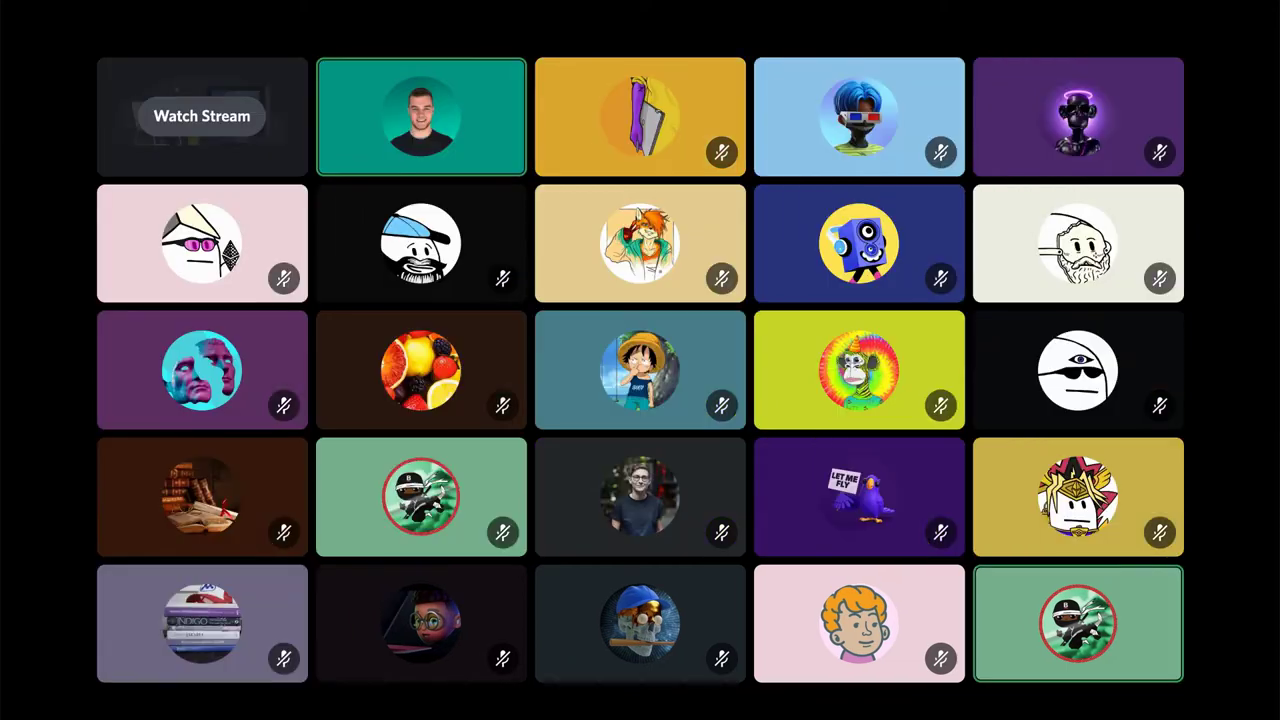
left_click(188, 117)
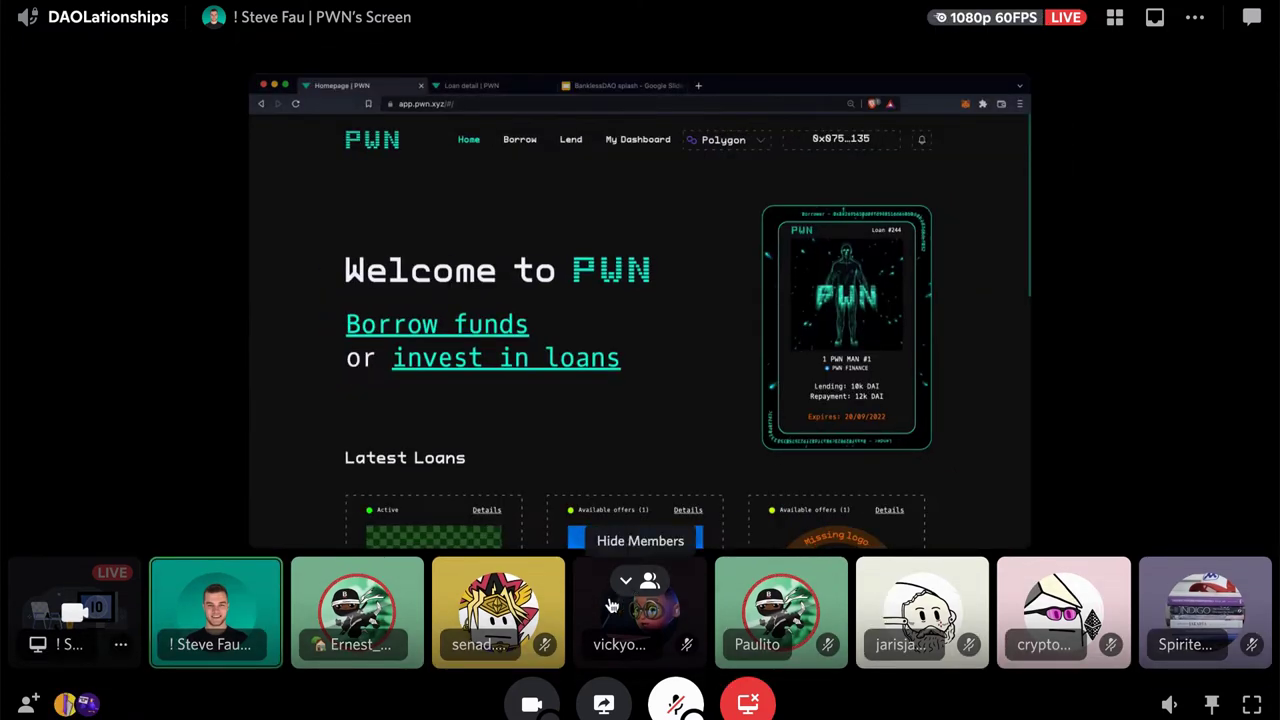
left_click(614, 600)
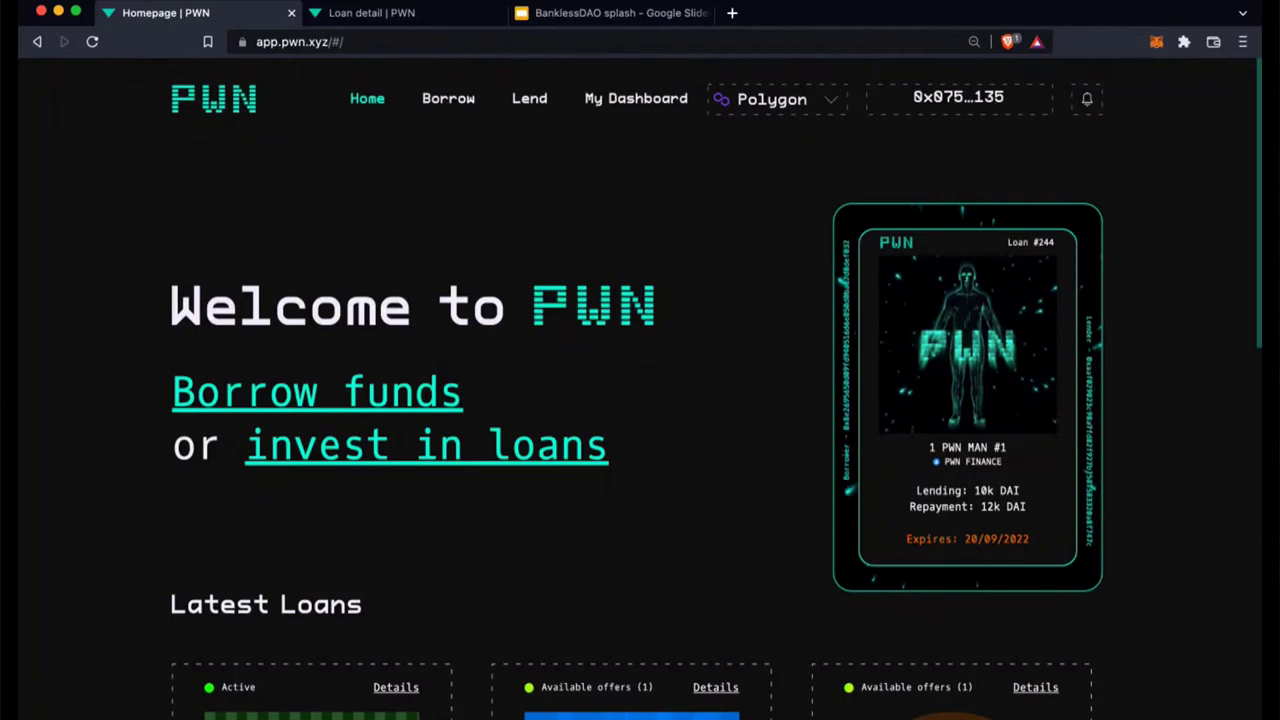
Bring the call's member strip back up beneath the stream and hide it again
mouse_move(749, 654)
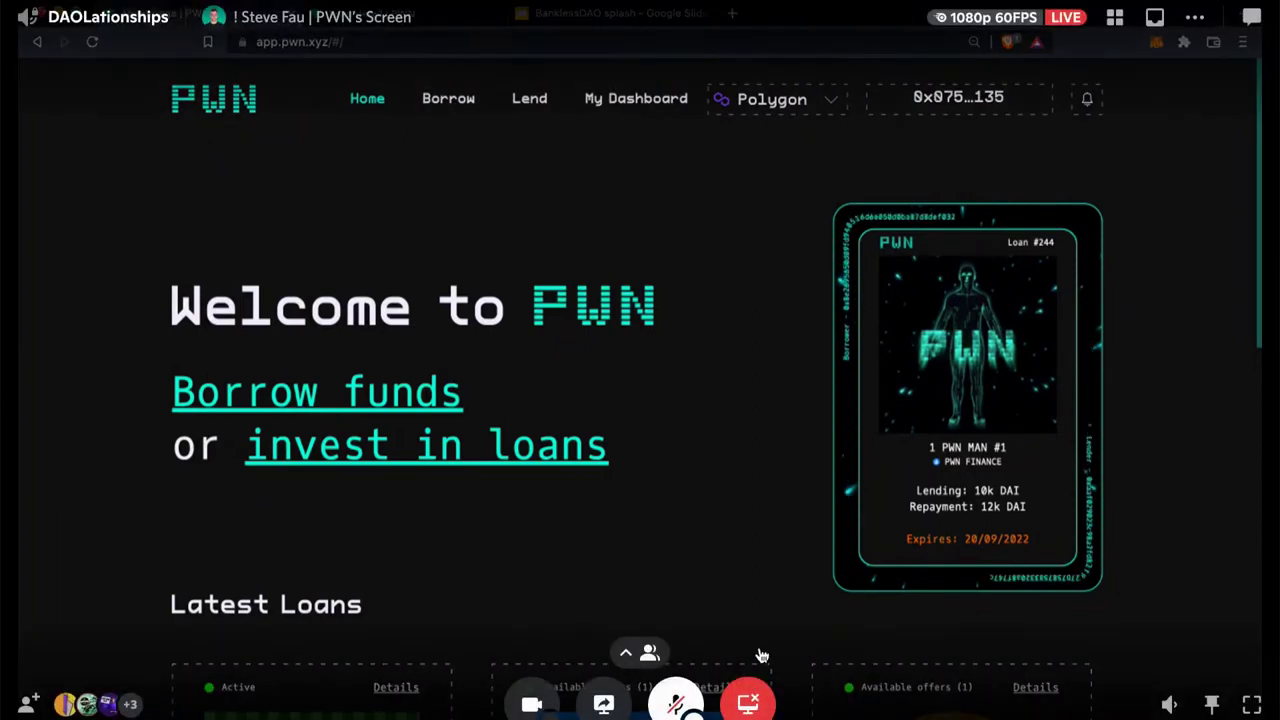
left_click(638, 652)
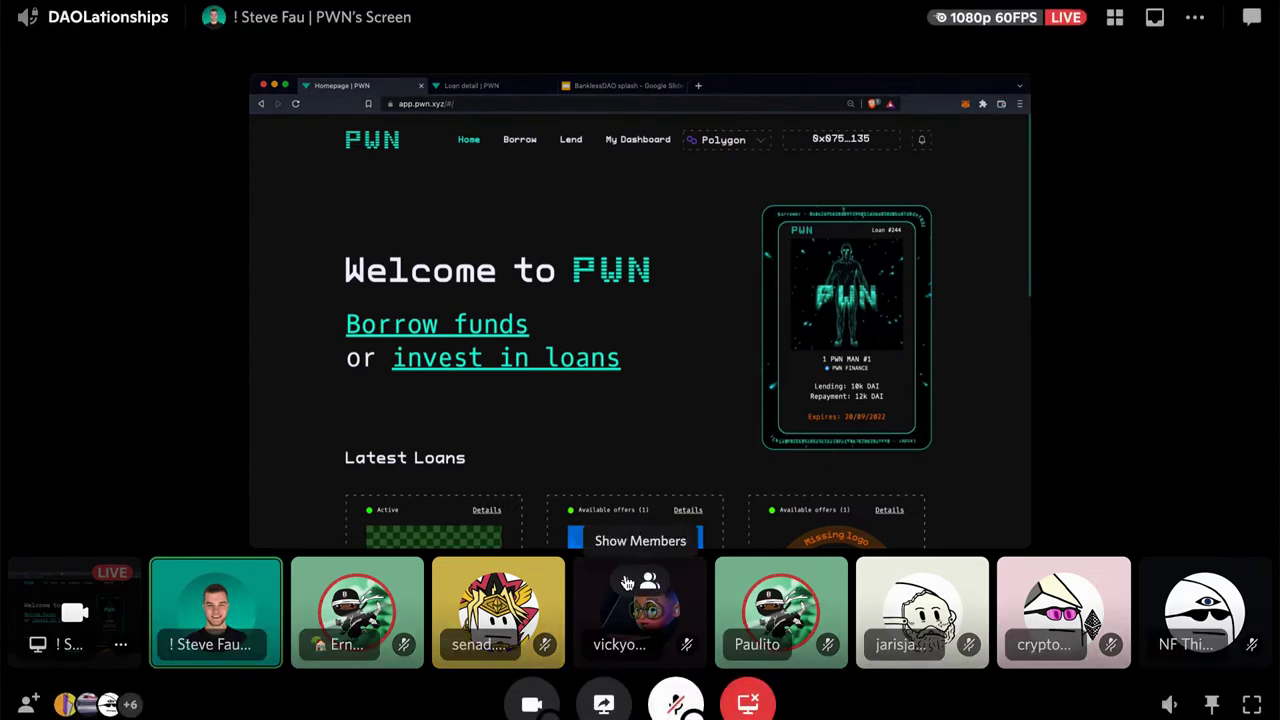
left_click(645, 582)
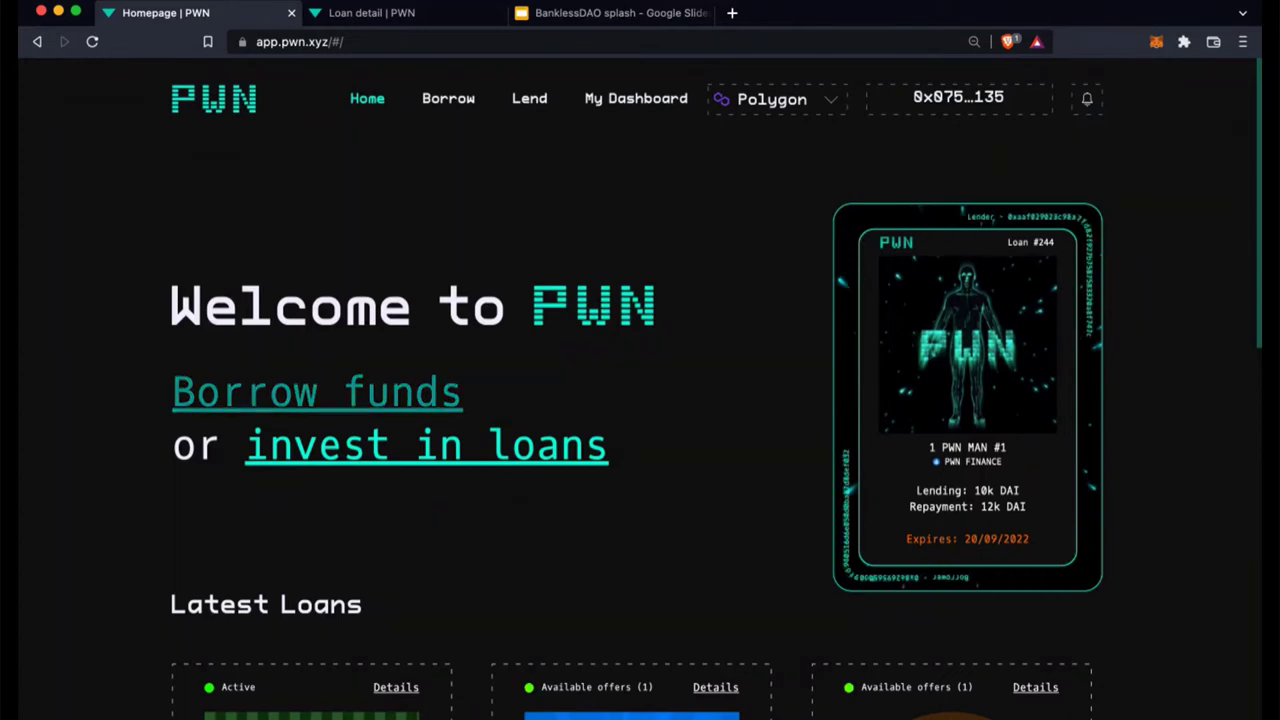
Start a new loan request to borrow funds, choosing DAI as the asset and 100 as the amount
left_click(316, 392)
left_click(640, 368)
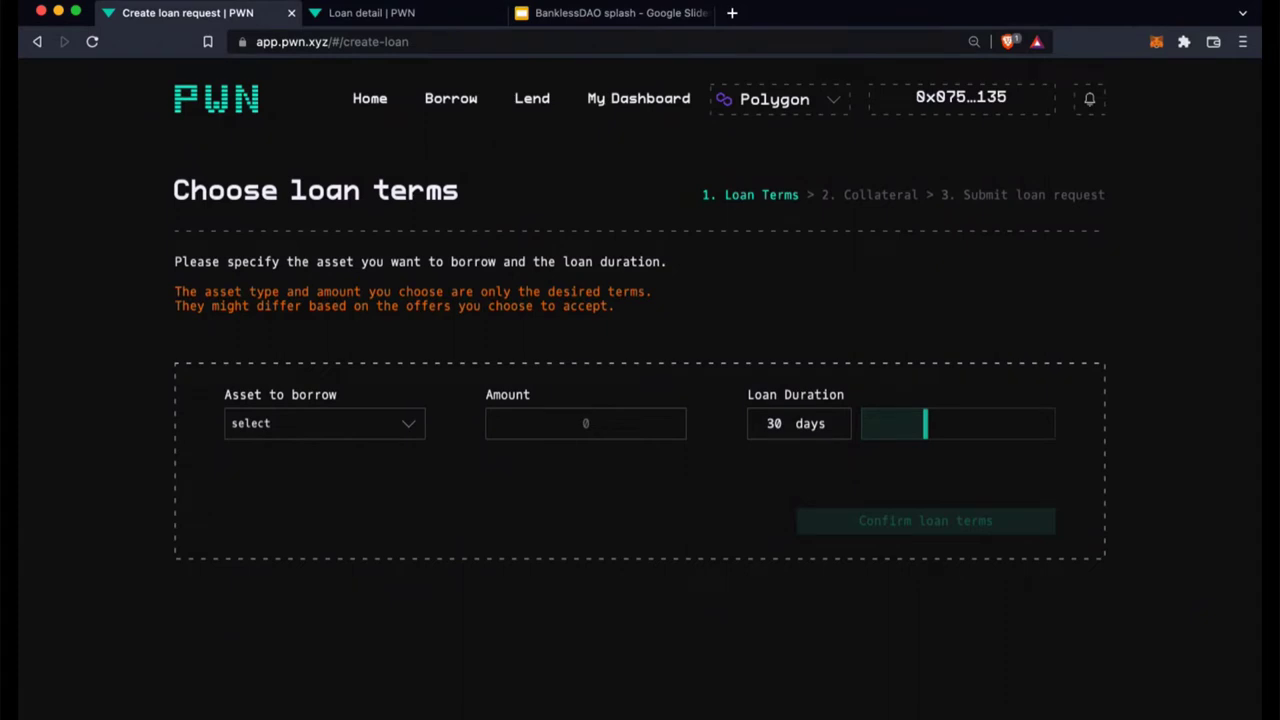
left_click(324, 423)
left_click(266, 481)
type("100")
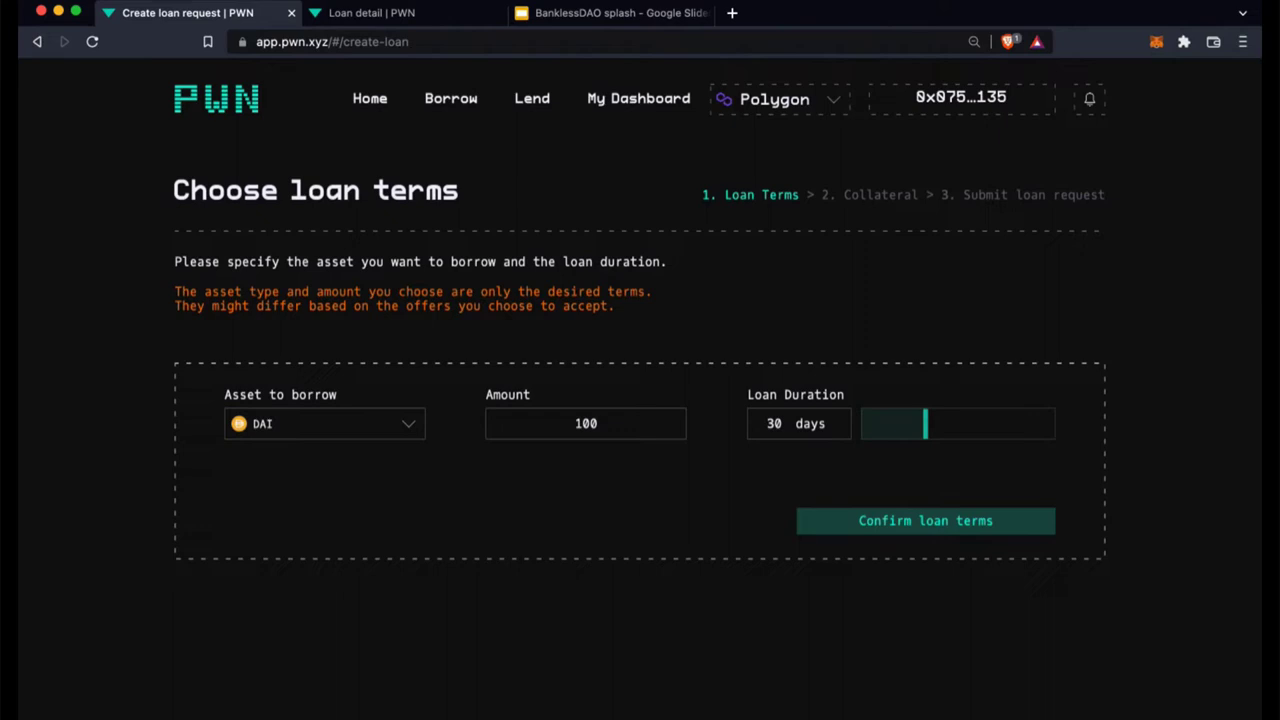
Set the loan duration to 45 days and confirm the loan terms
left_click_drag(921, 424, 1050, 424)
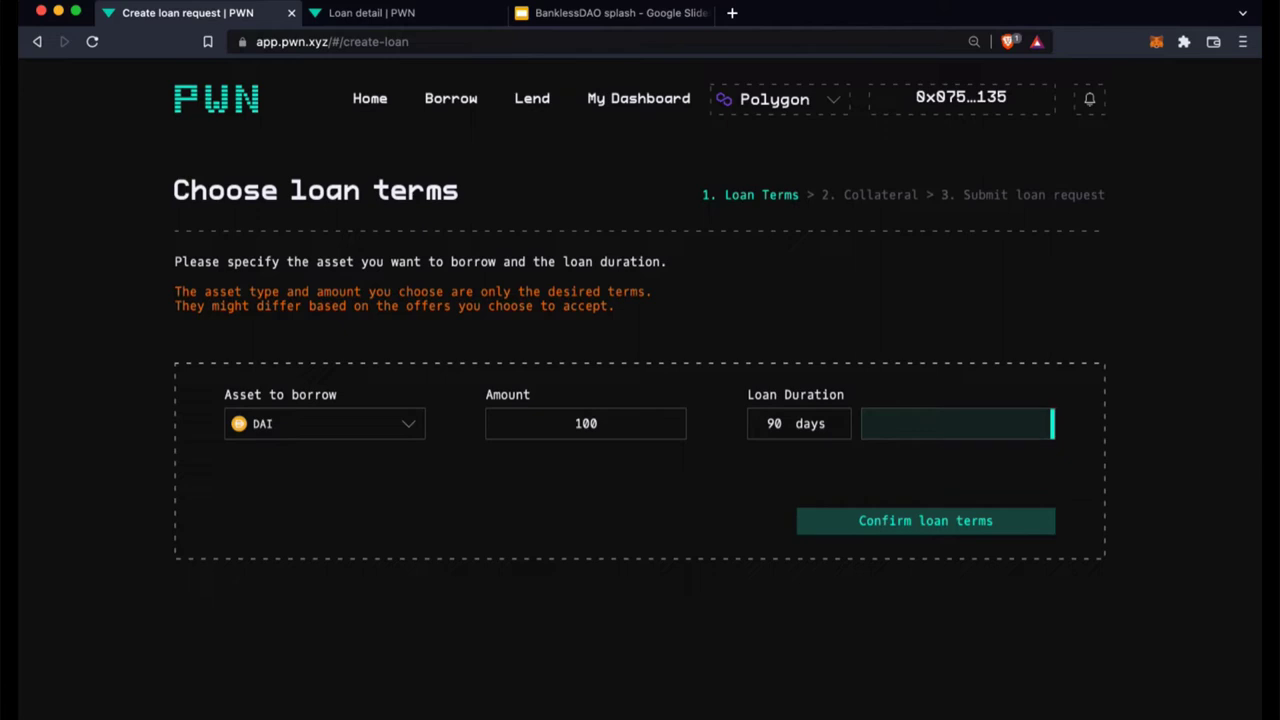
left_click_drag(1052, 424, 956, 424)
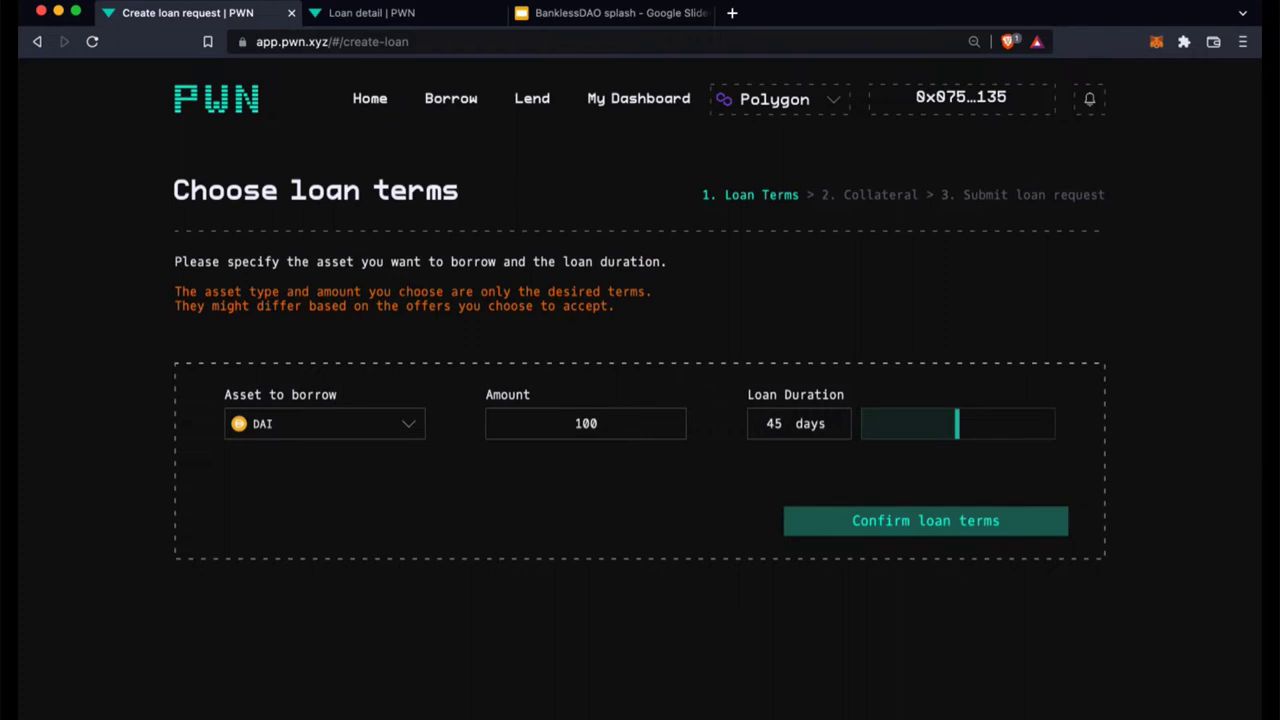
left_click(925, 520)
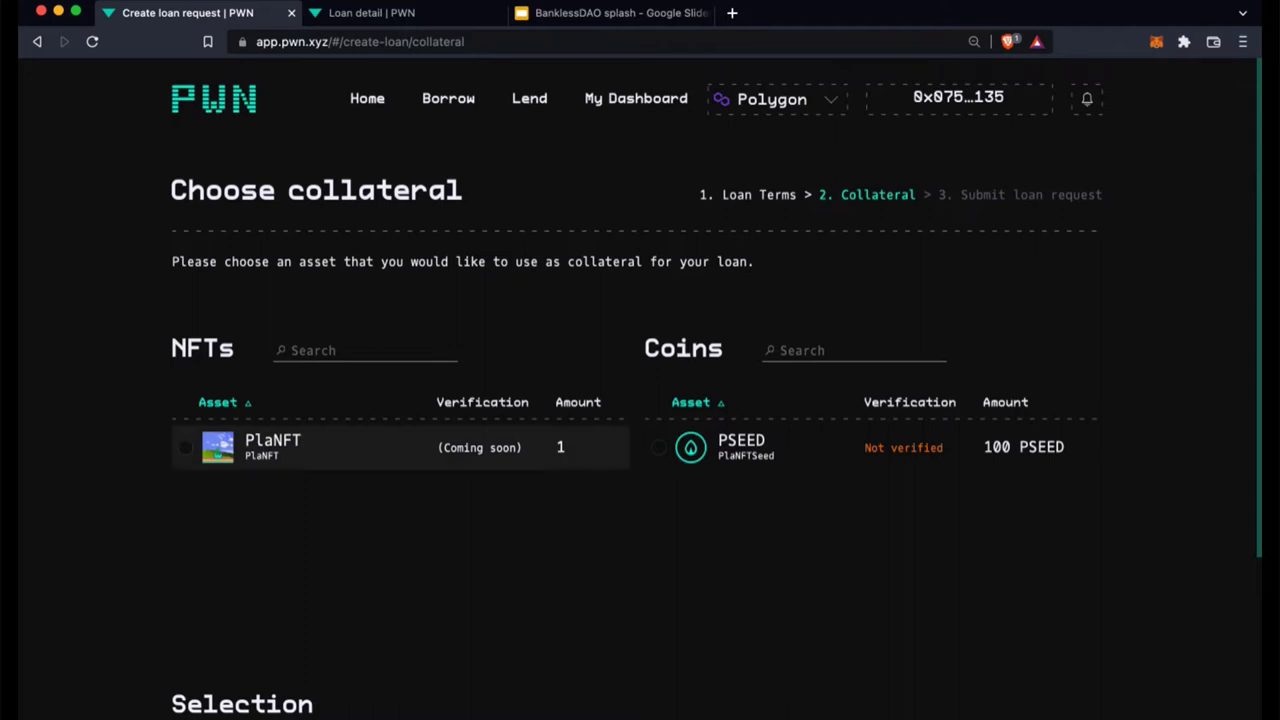
Choose the PlaNFT NFT as collateral, check the selection, and continue to the submission stage
left_click(185, 447)
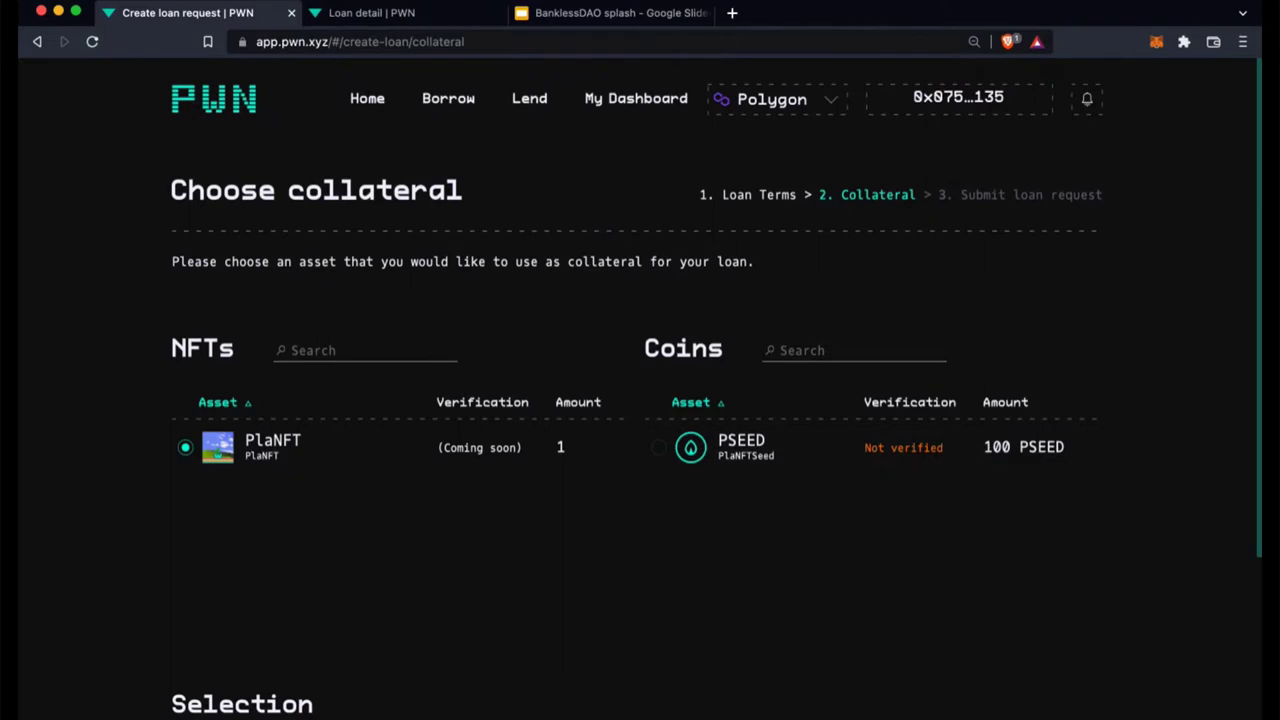
left_click_drag(645, 347, 724, 347)
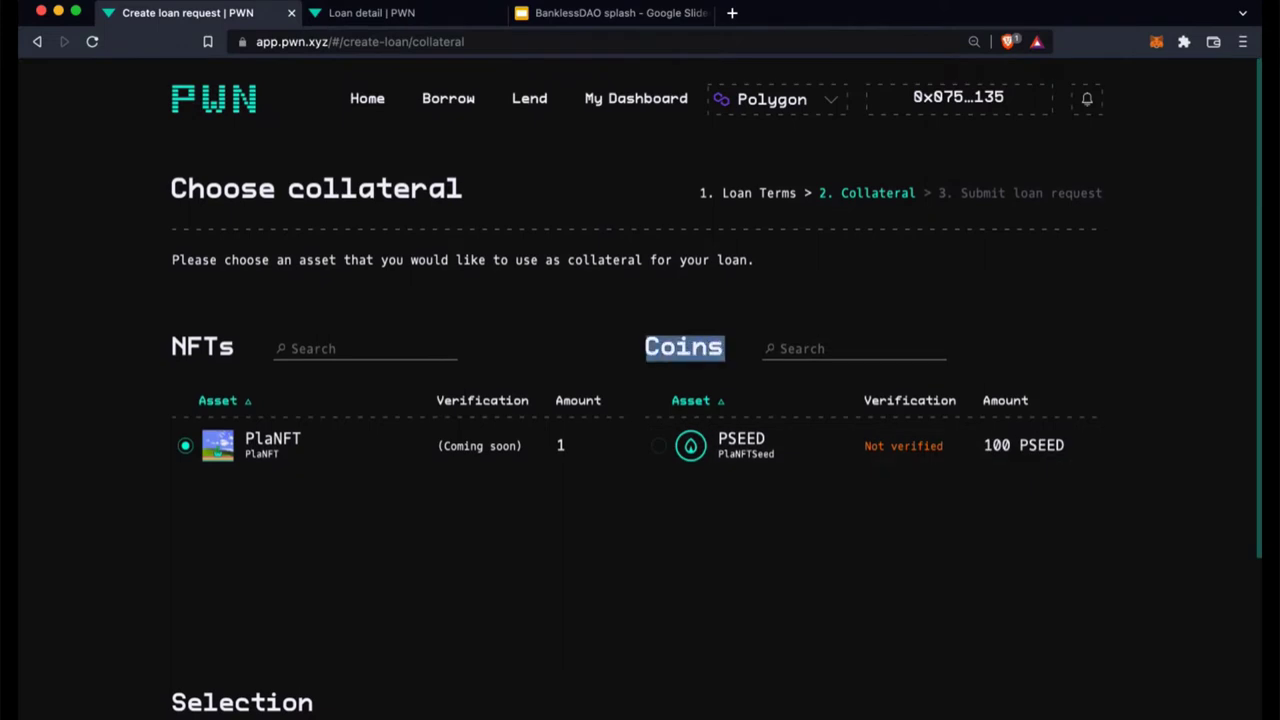
left_click(724, 347)
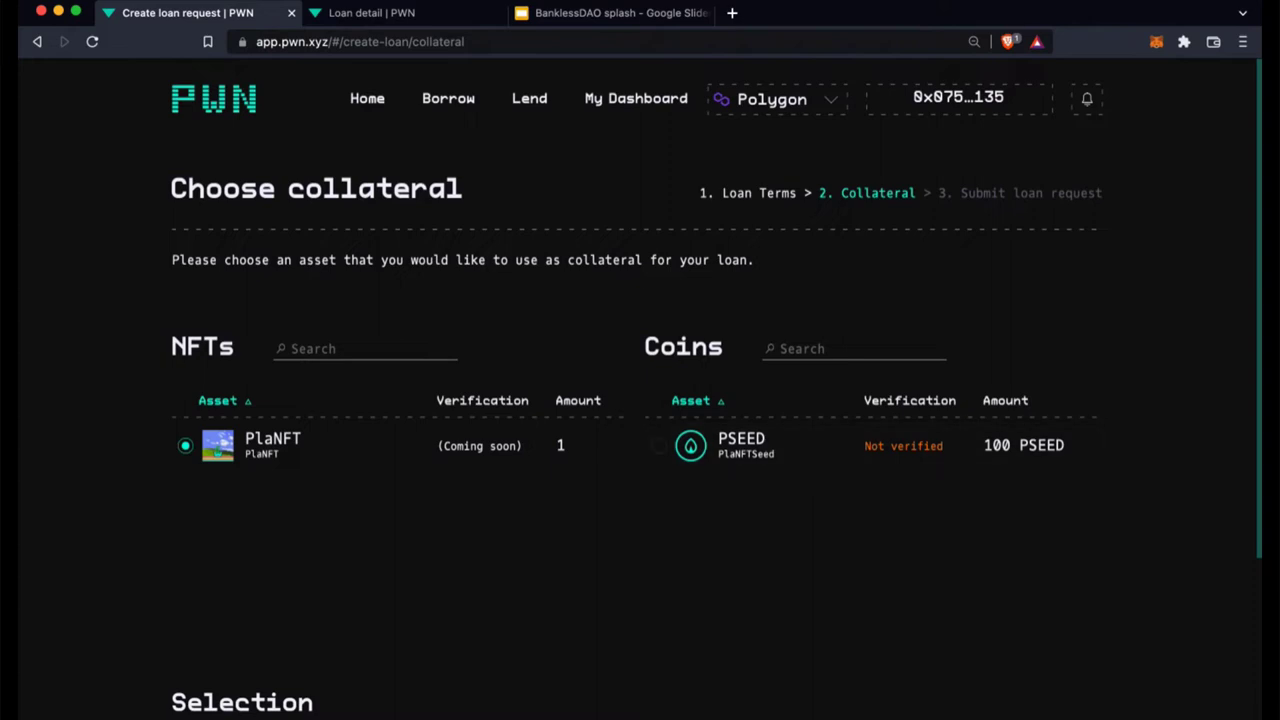
scroll(640, 400, "down", 5)
scroll(640, 400, "up", 3)
scroll(640, 400, "up", 2)
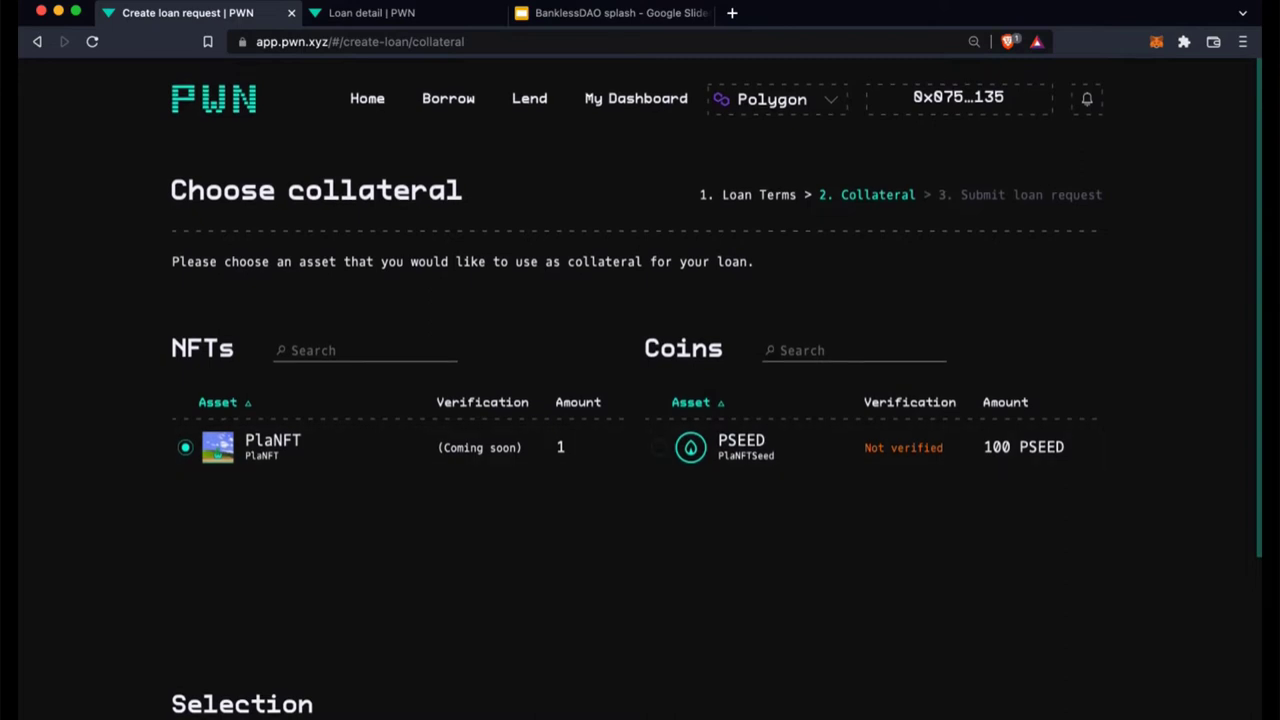
scroll(640, 400, "down", 5)
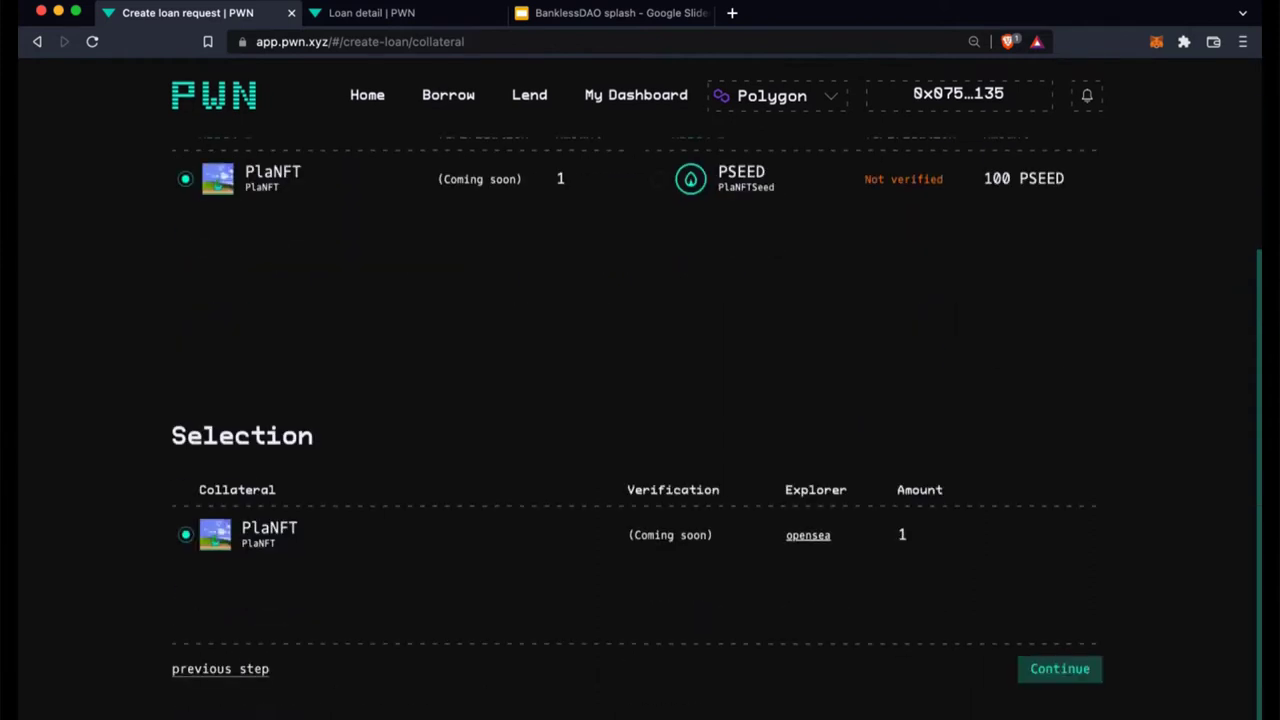
left_click(1060, 671)
Agree to the terms and conditions and submit the loan request
scroll(640, 400, "down", 1)
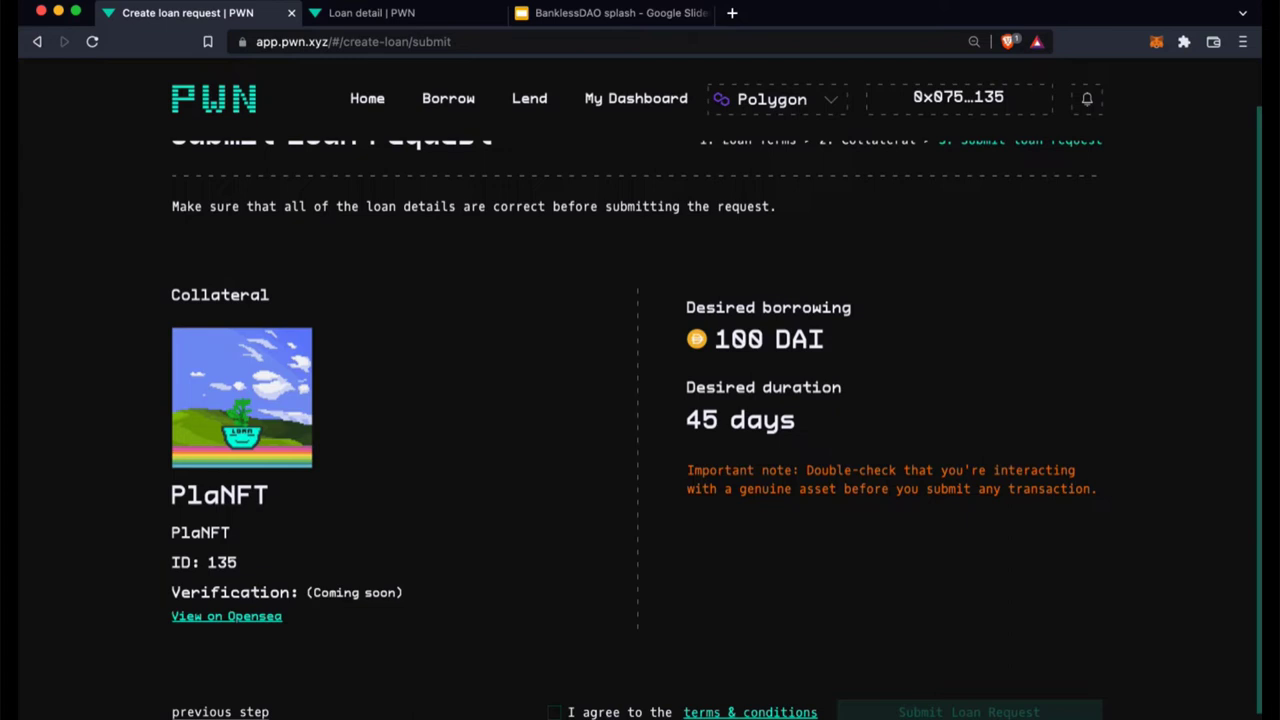
scroll(640, 400, "down", 1)
left_click(554, 679)
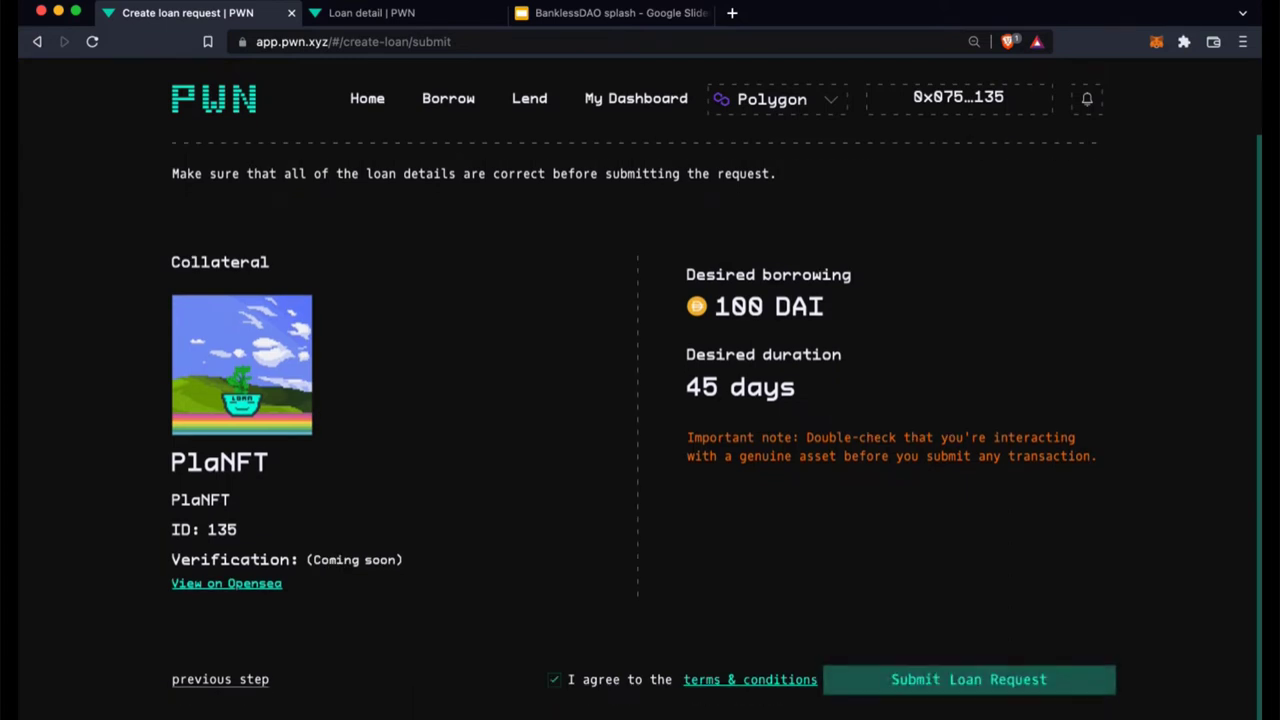
left_click(969, 679)
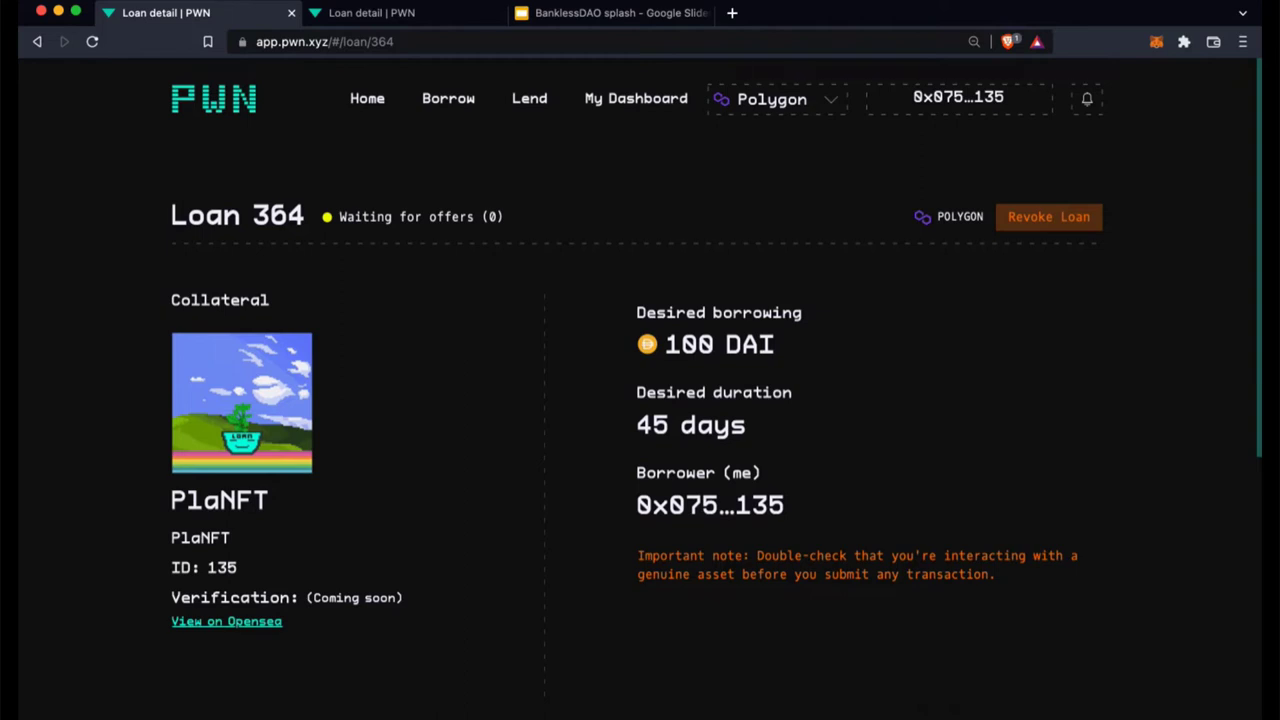
Review the new loan's detail page, including its number, offers section, sharing options and web address
left_click_drag(172, 215, 306, 215)
scroll(640, 400, "down", 2)
scroll(640, 400, "down", 4)
scroll(640, 400, "down", 2)
scroll(640, 450, "down", 1)
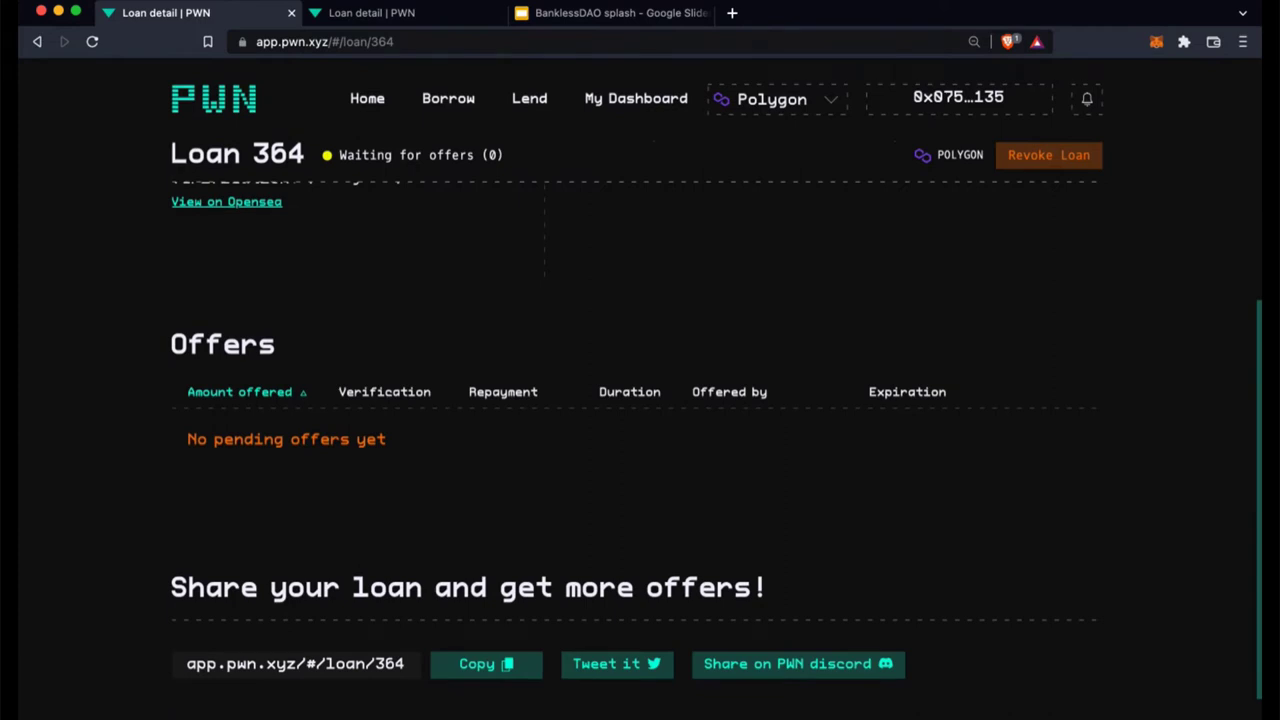
scroll(640, 450, "down", 2)
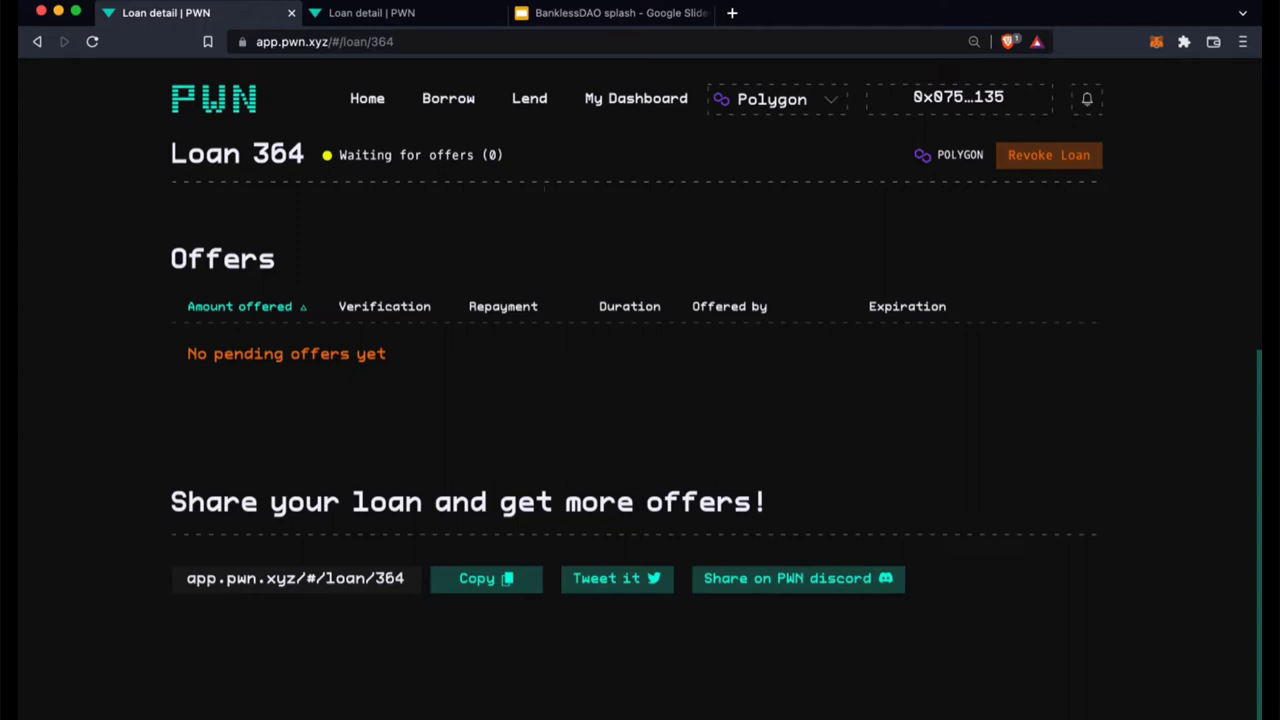
scroll(640, 400, "up", 6)
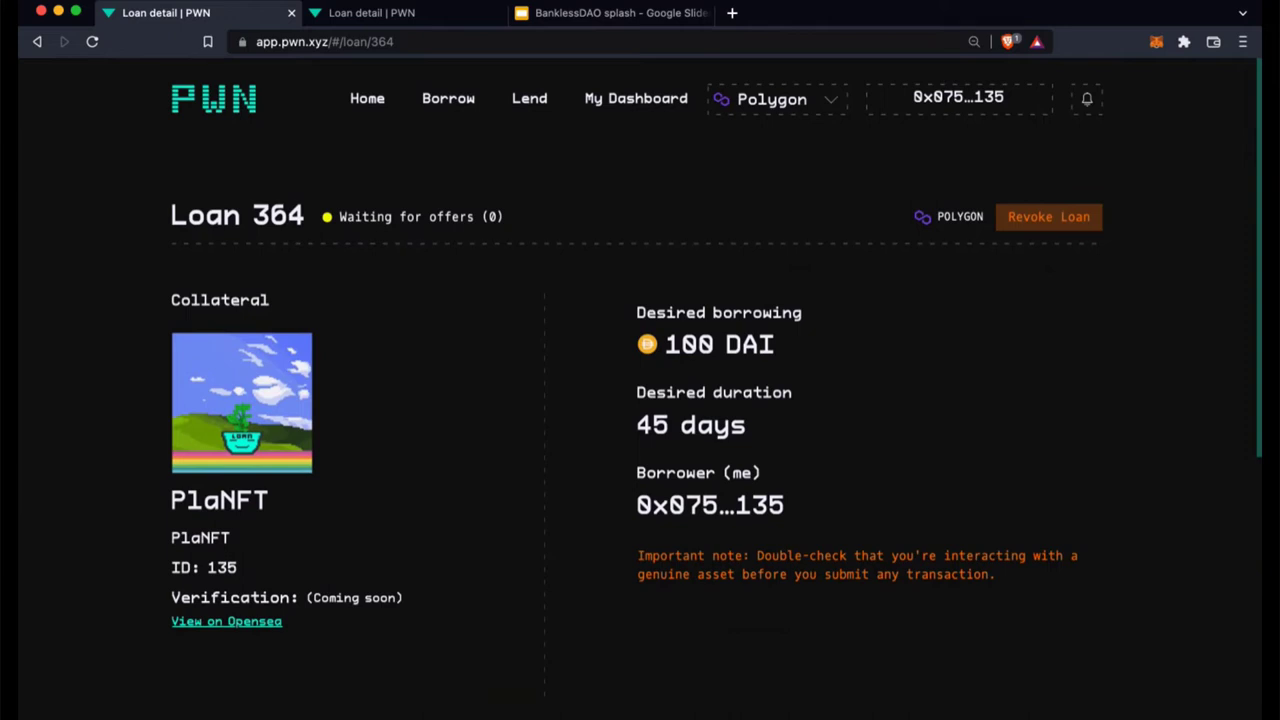
key("super+l")
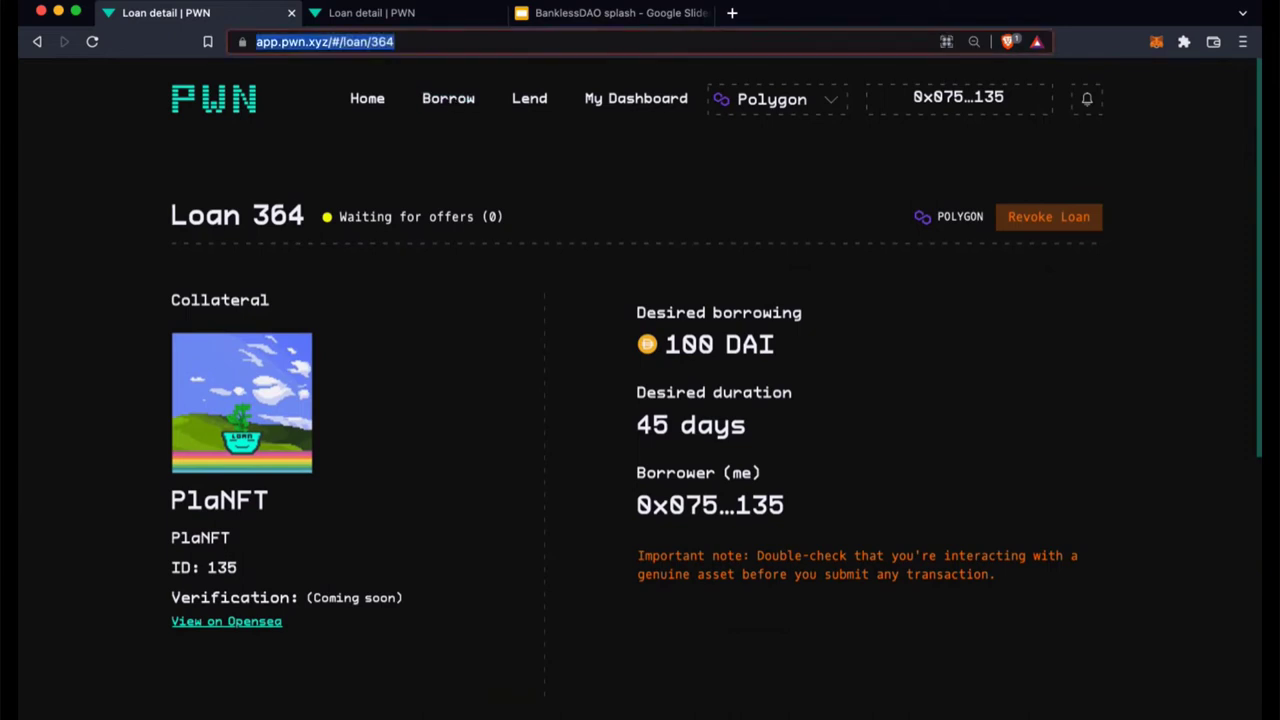
key("Escape")
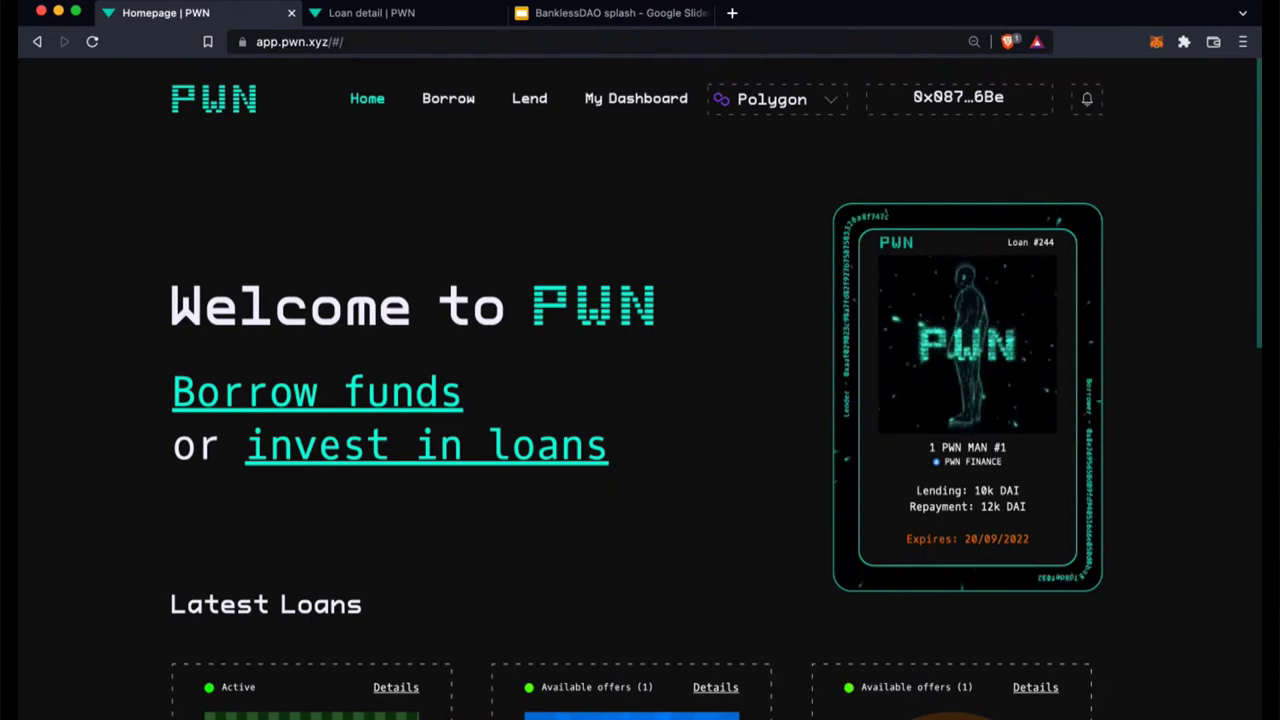
Browse the latest loans and the list of loans accepting offers, and open the PlaNFT loan 364
scroll(631, 450, "down", 4)
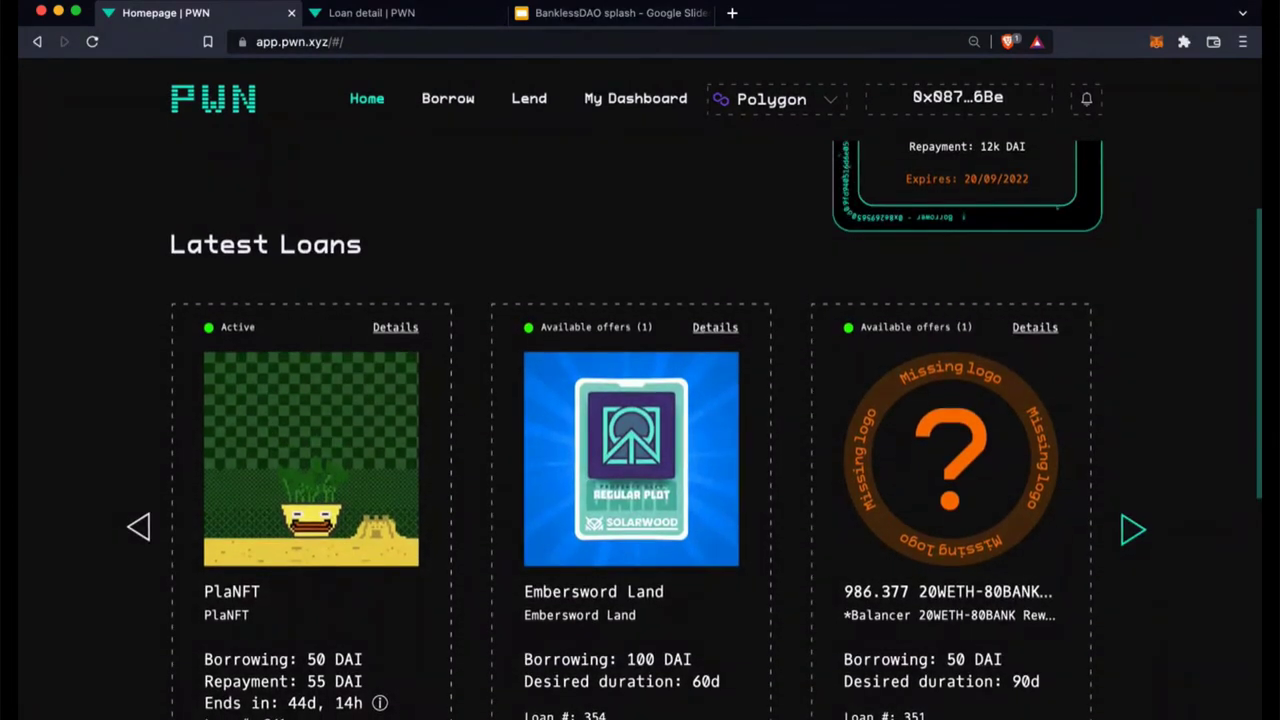
left_click(1133, 530)
scroll(640, 400, "up", 4)
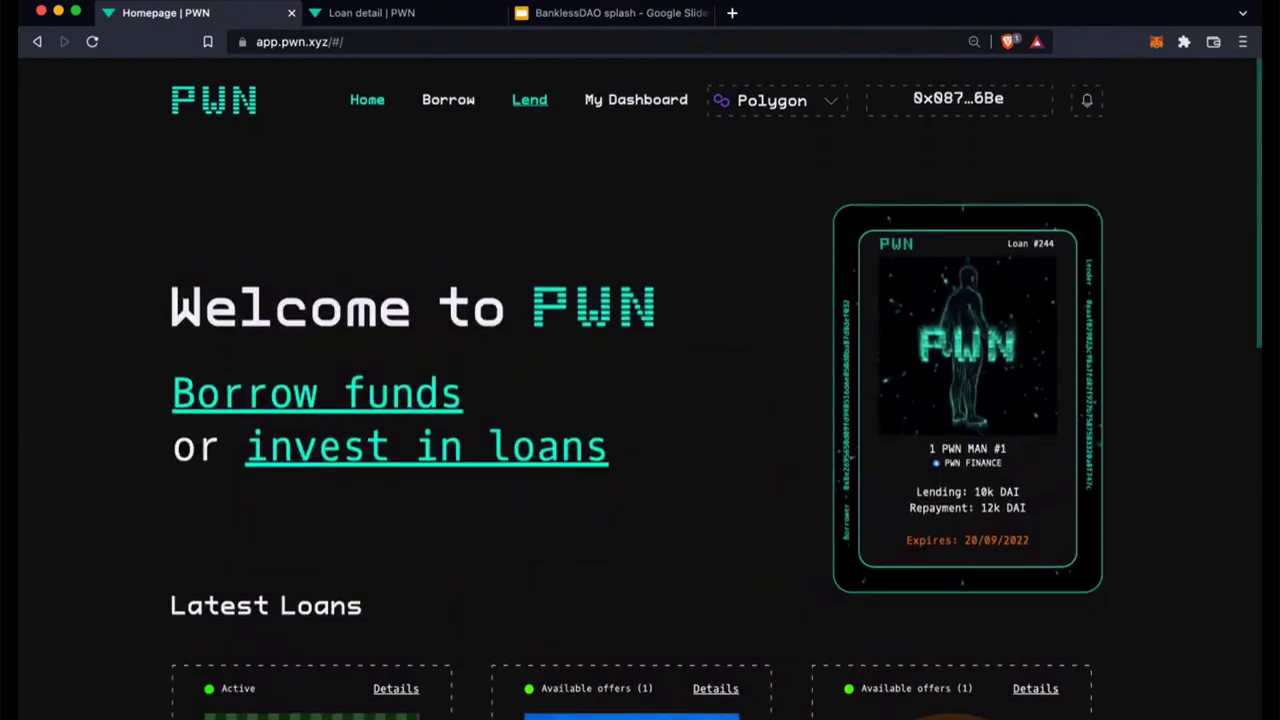
left_click(529, 100)
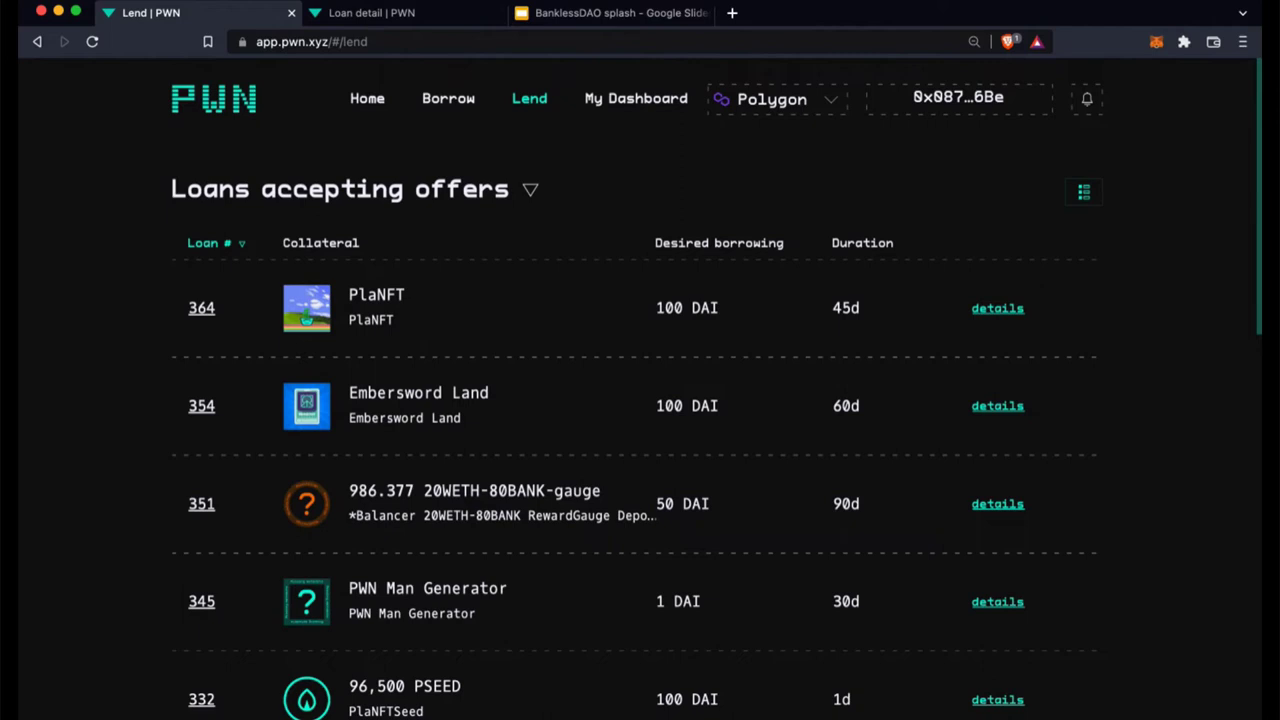
scroll(640, 460, "down", 2)
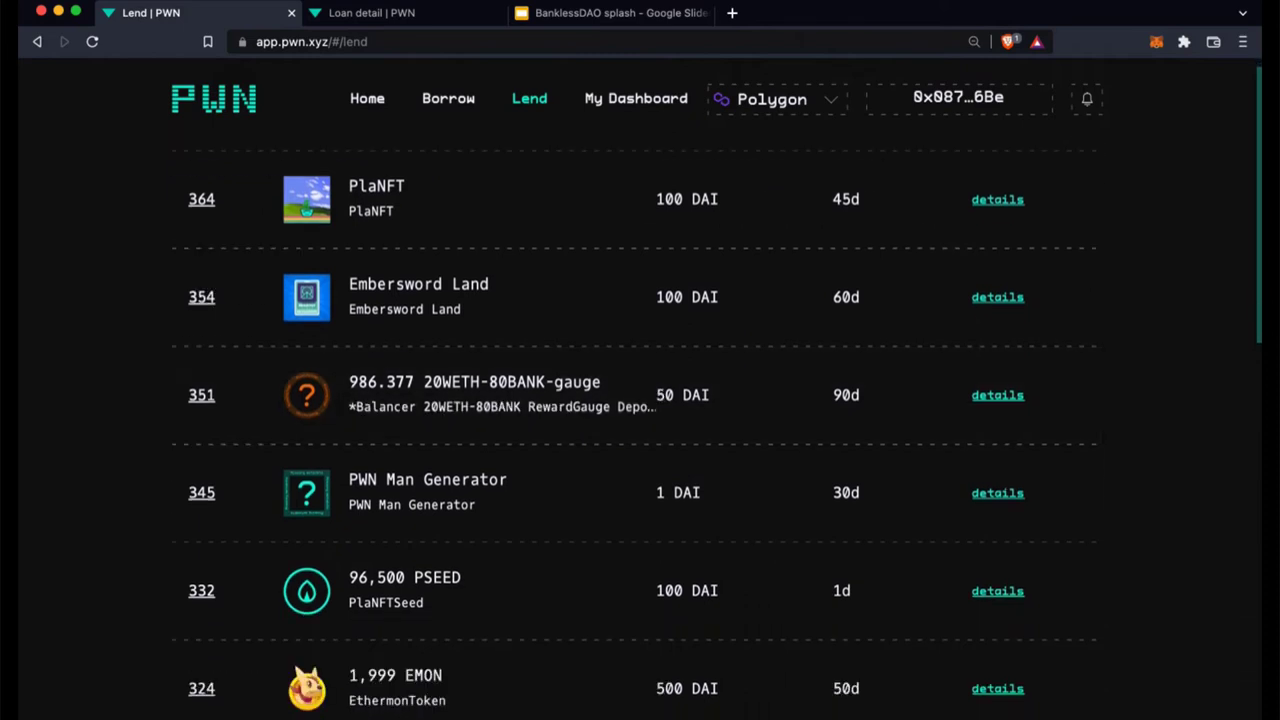
scroll(640, 430, "down", 4)
scroll(640, 430, "up", 6)
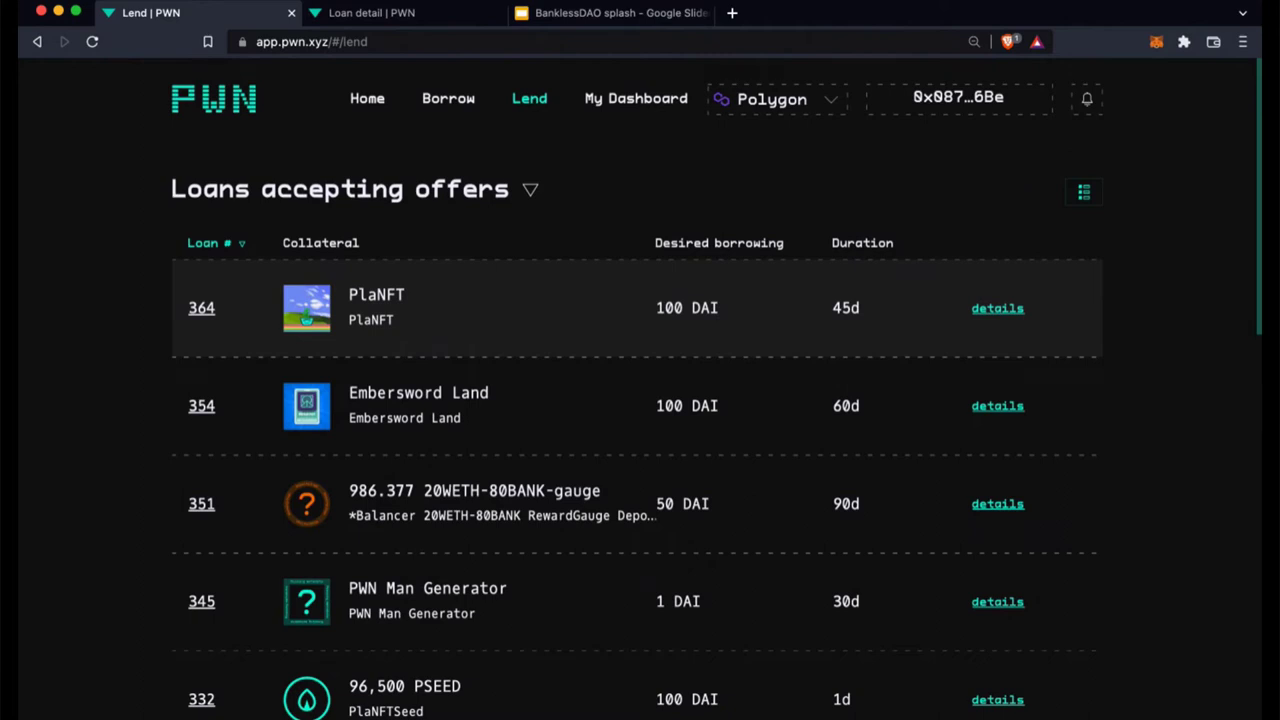
left_click(640, 308)
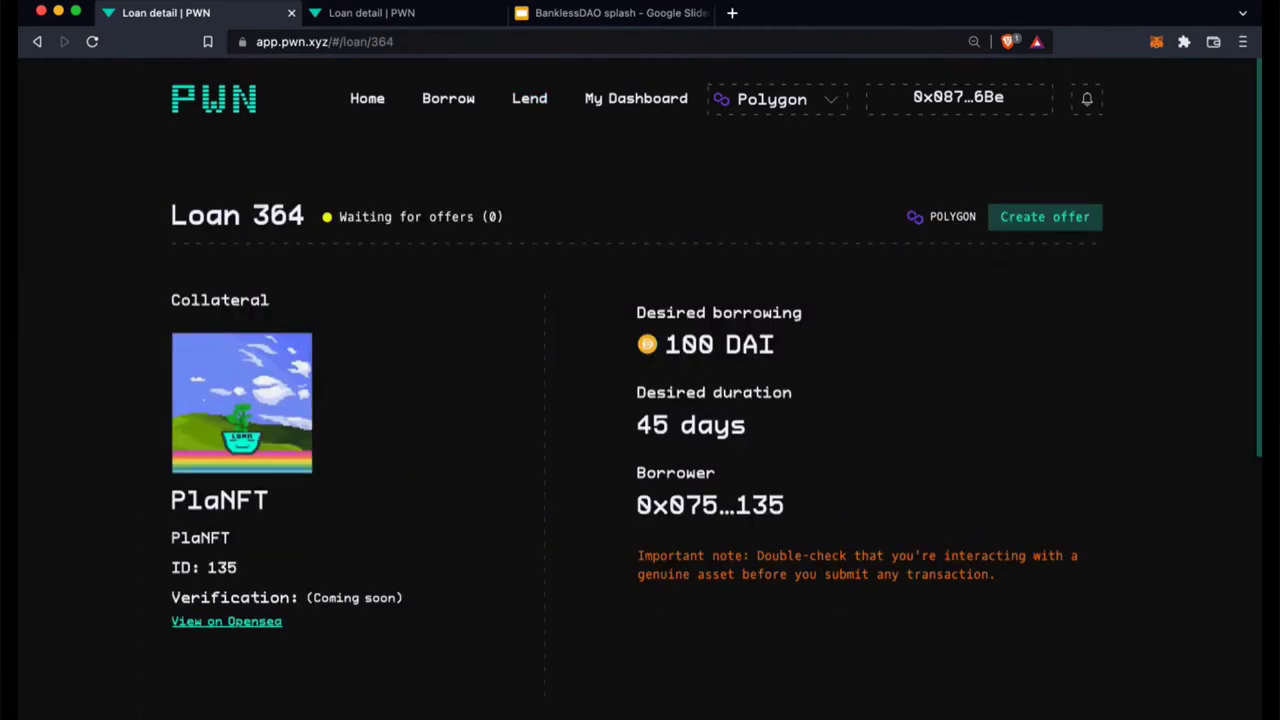
Examine loan 364 from the lender's side, comparing its collateral and desired terms with the offers section and offer form
scroll(640, 400, "down", 1)
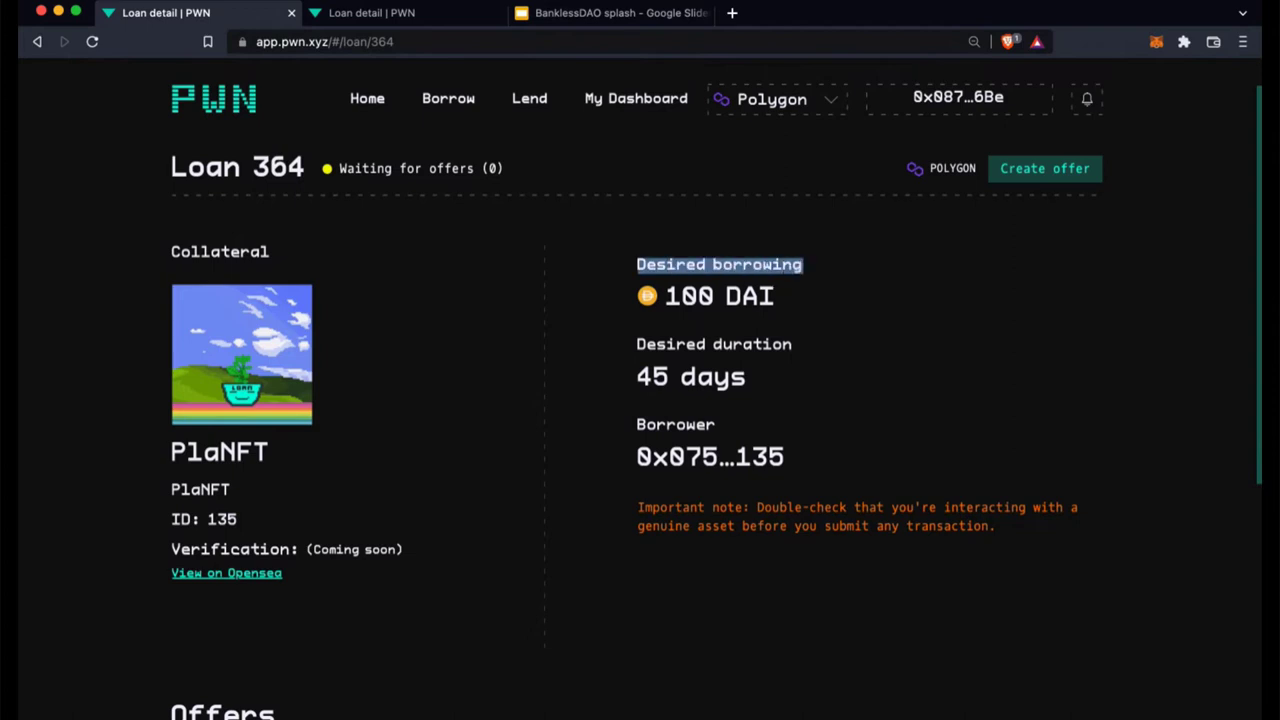
scroll(640, 400, "down", 3)
scroll(640, 400, "up", 4)
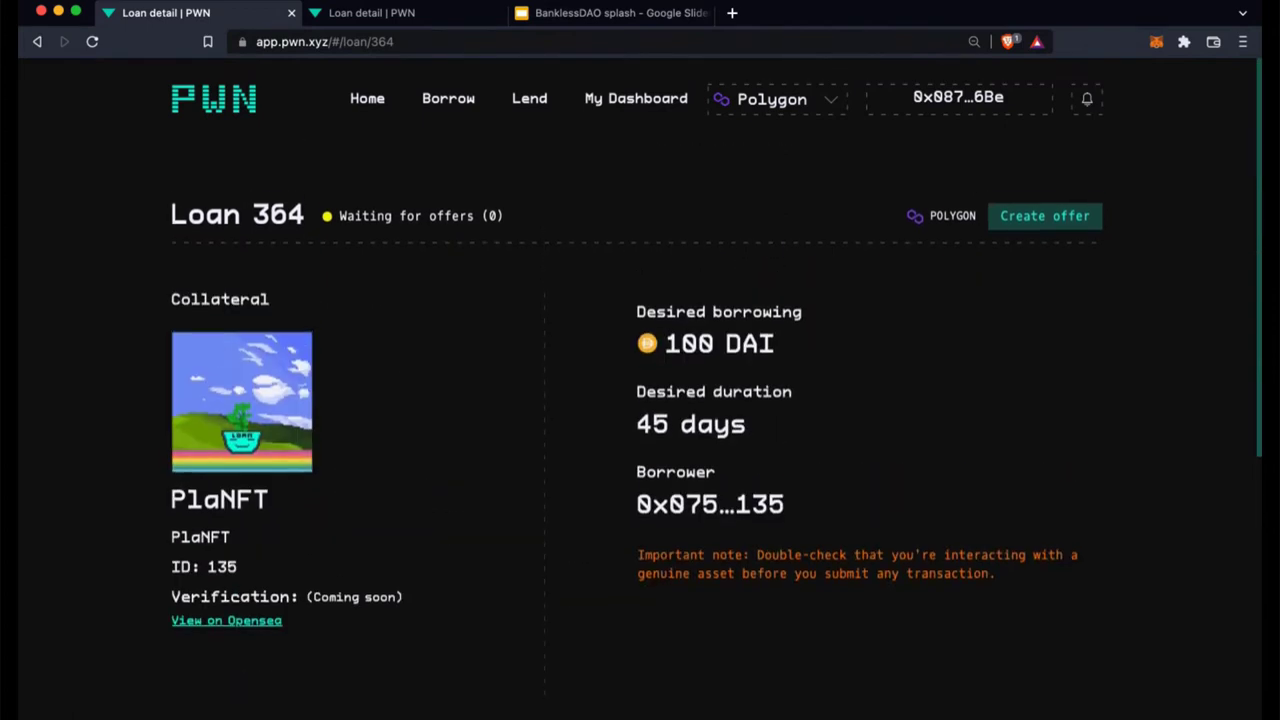
scroll(640, 400, "down", 5)
scroll(640, 400, "down", 1)
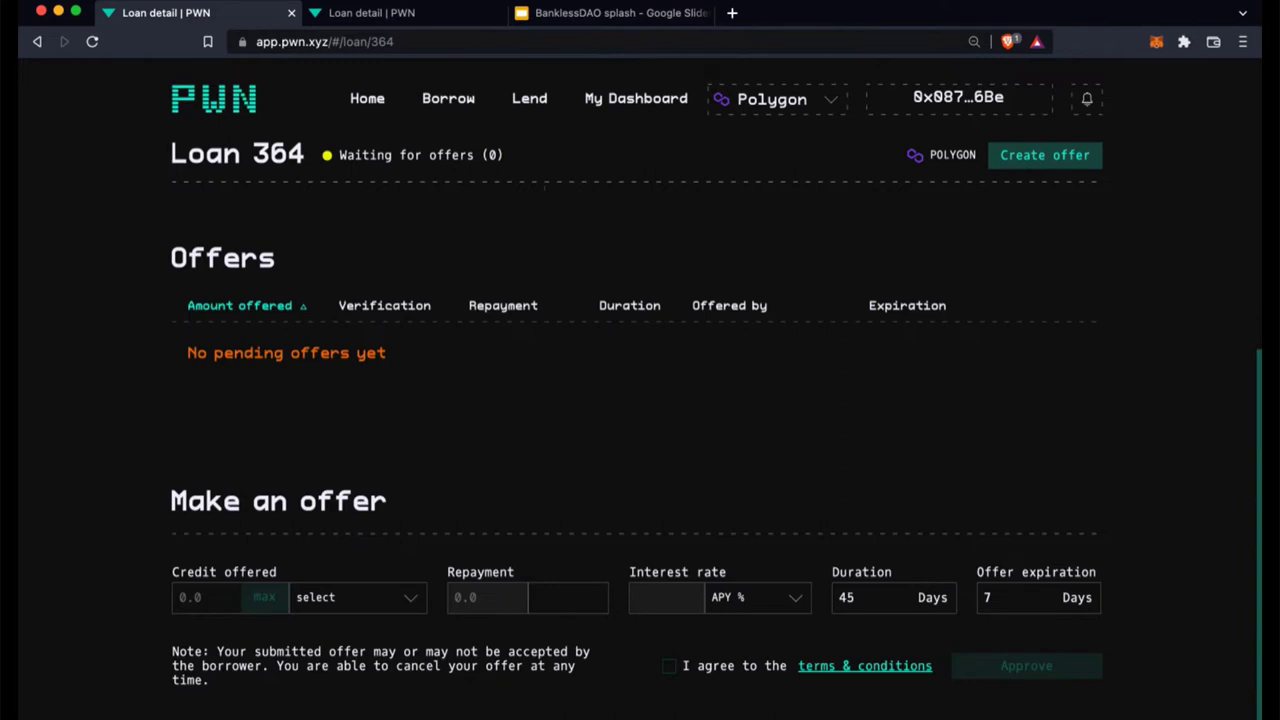
scroll(640, 400, "up", 3)
scroll(640, 400, "up", 3)
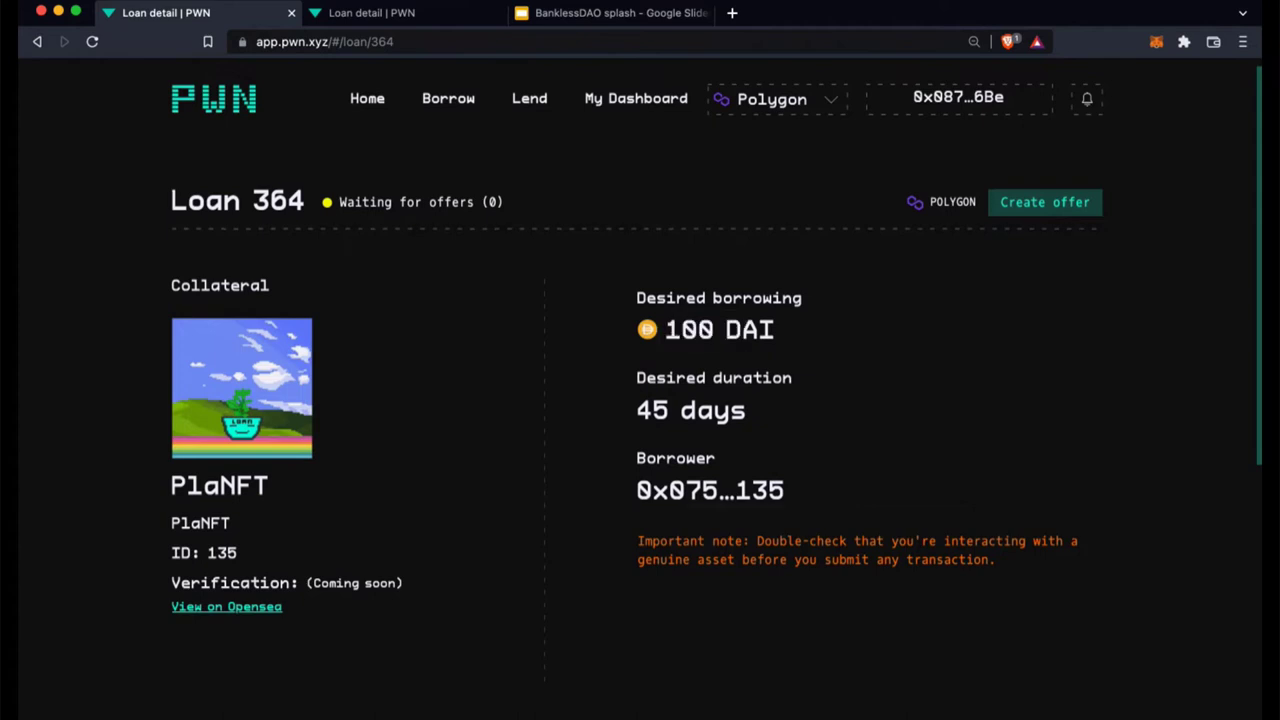
mouse_move(720, 329)
scroll(640, 400, "down", 5)
scroll(640, 400, "down", 1)
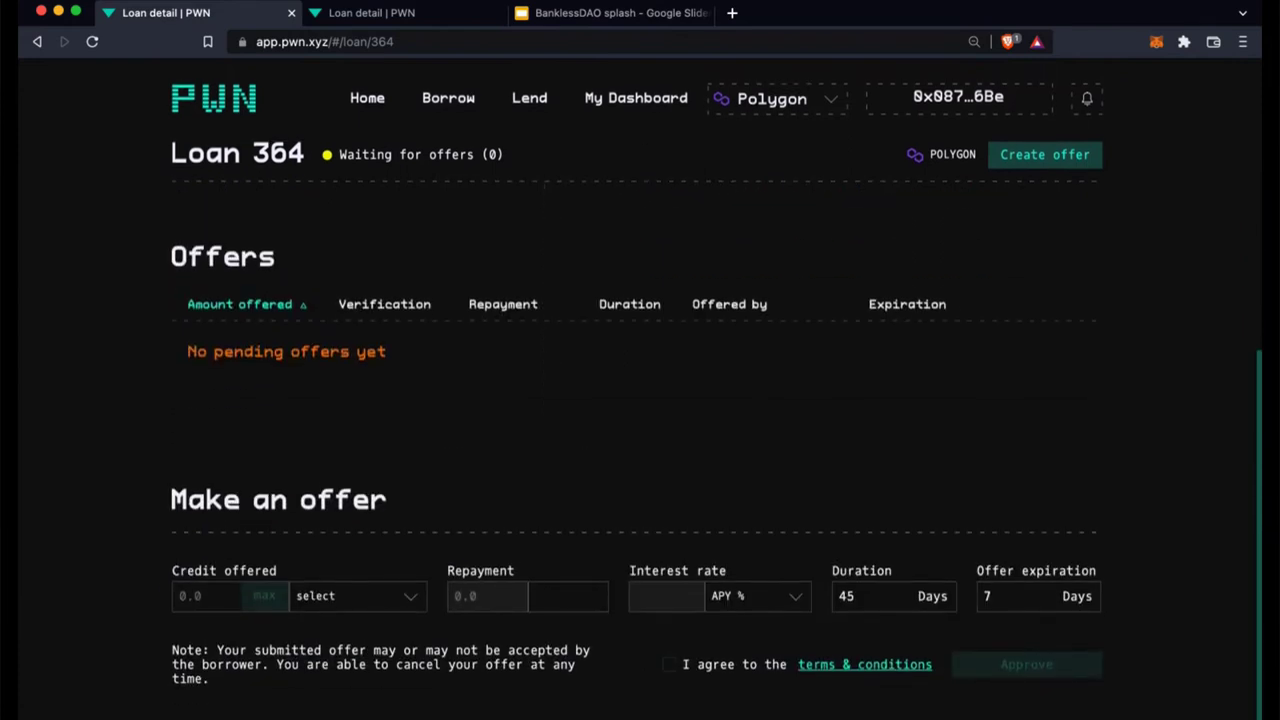
Choose PSEED as the credit offered for loan 364 and set the amount to 100
left_click(357, 596)
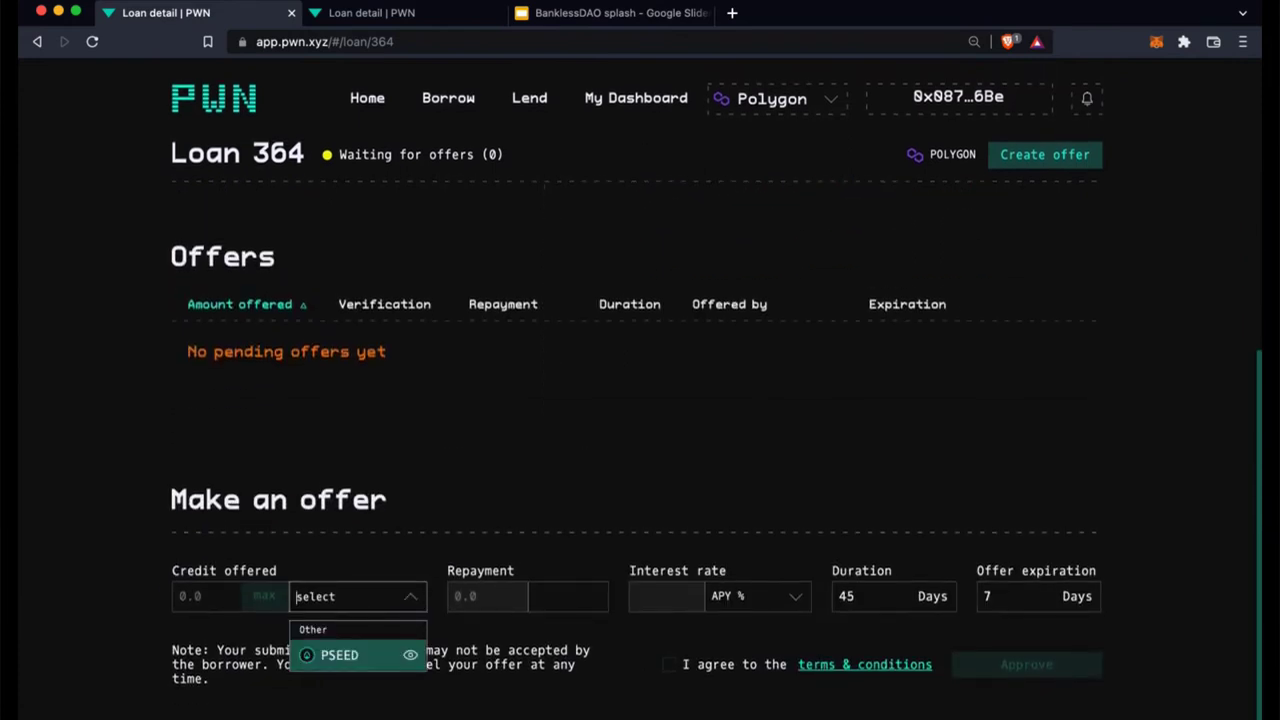
left_click(340, 651)
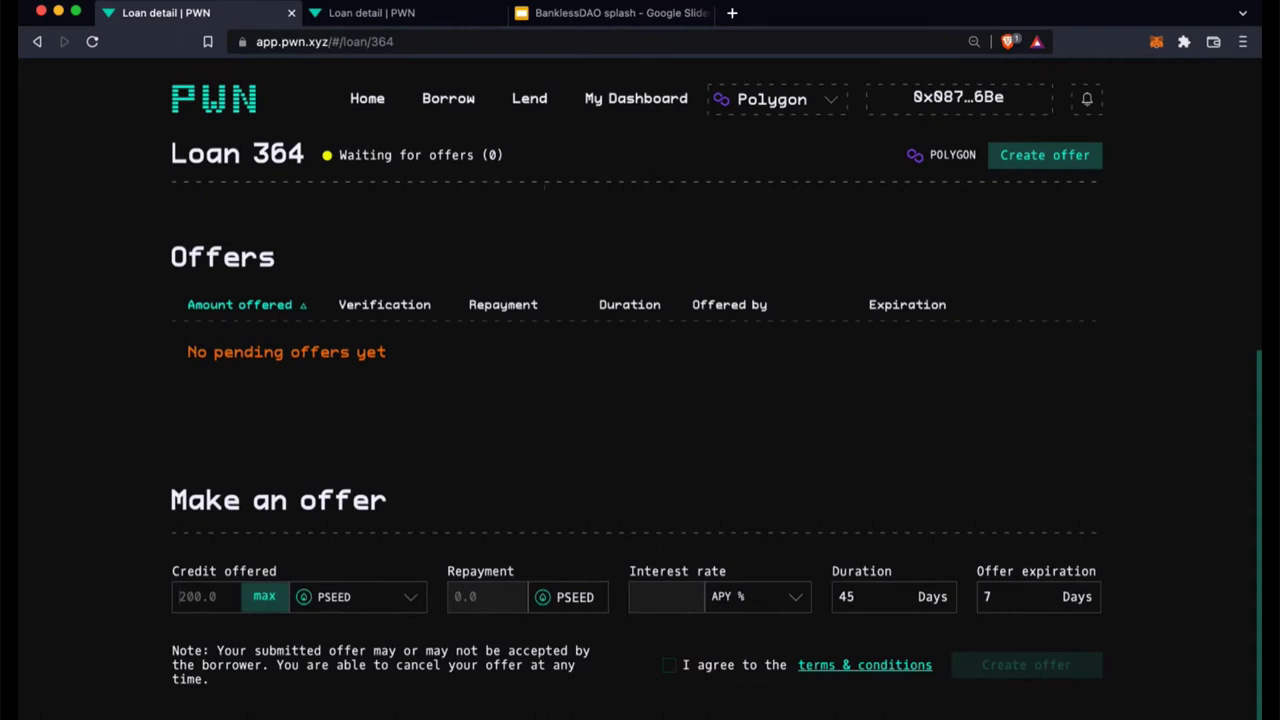
type("100")
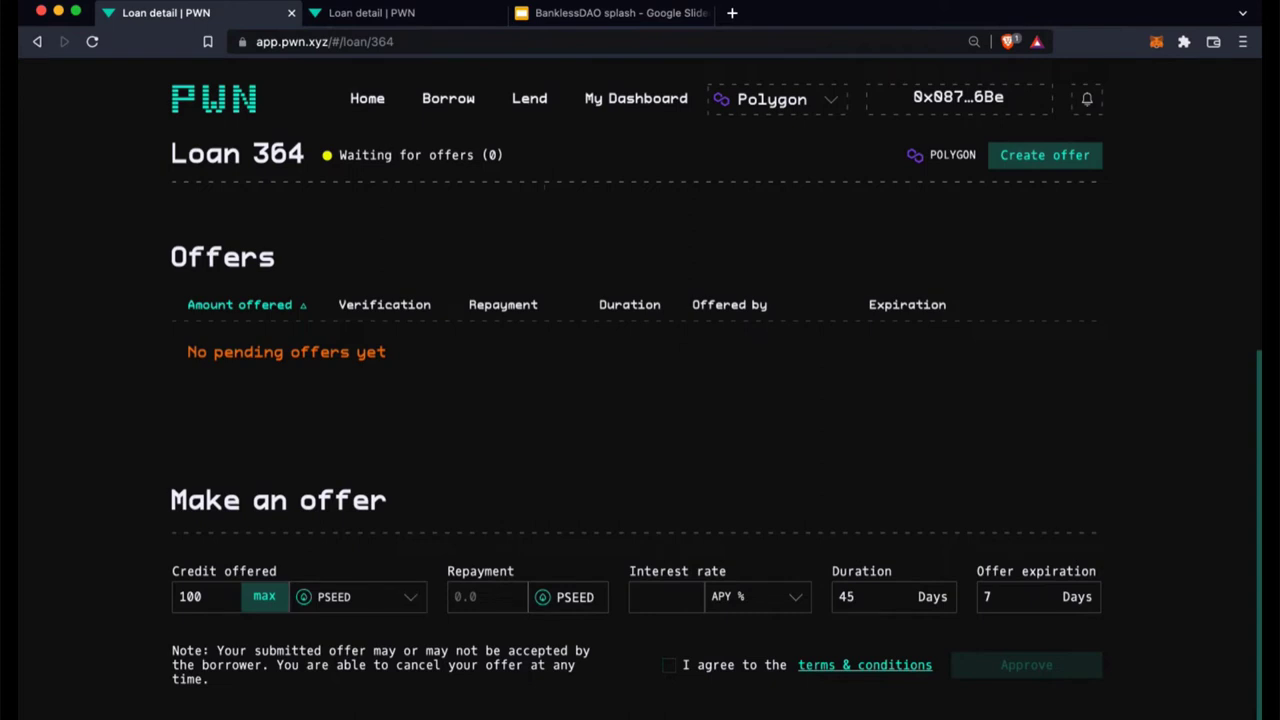
Check the borrower's desired terms, enter a repayment of 105 PSEED, and override it with an interest rate of 20% APY
scroll(716, 419, "up", 10)
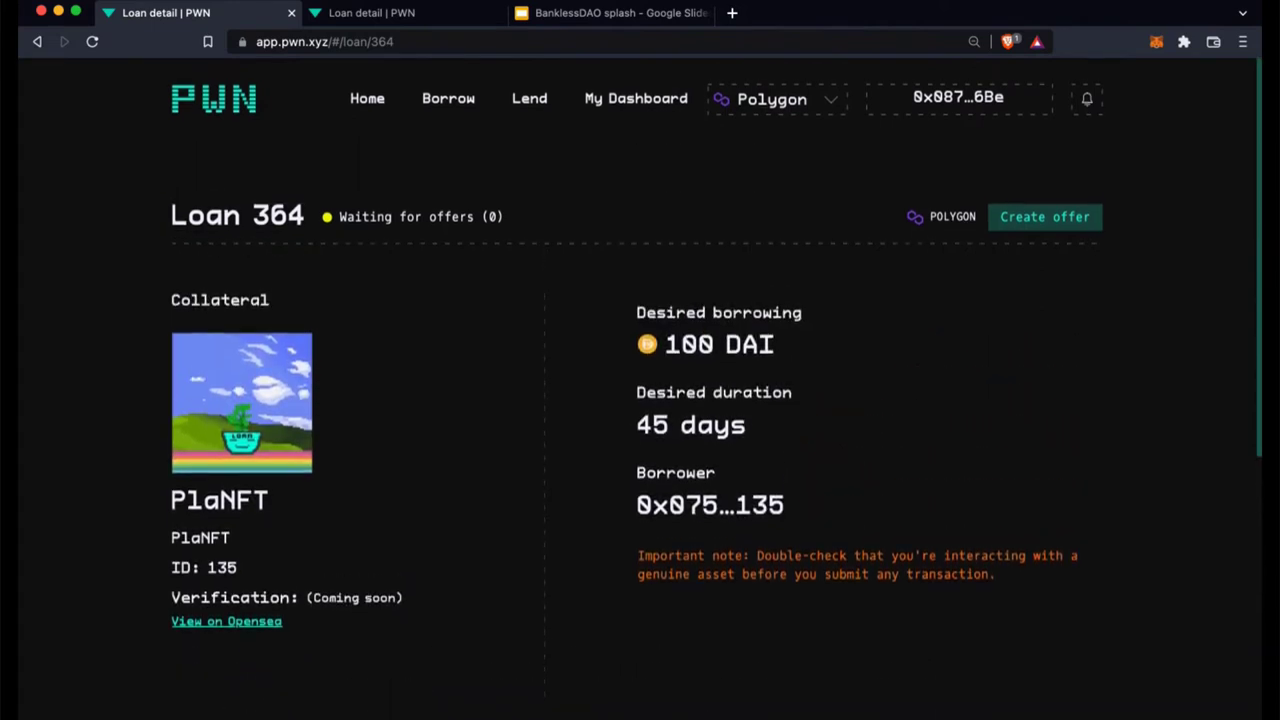
scroll(640, 400, "down", 1)
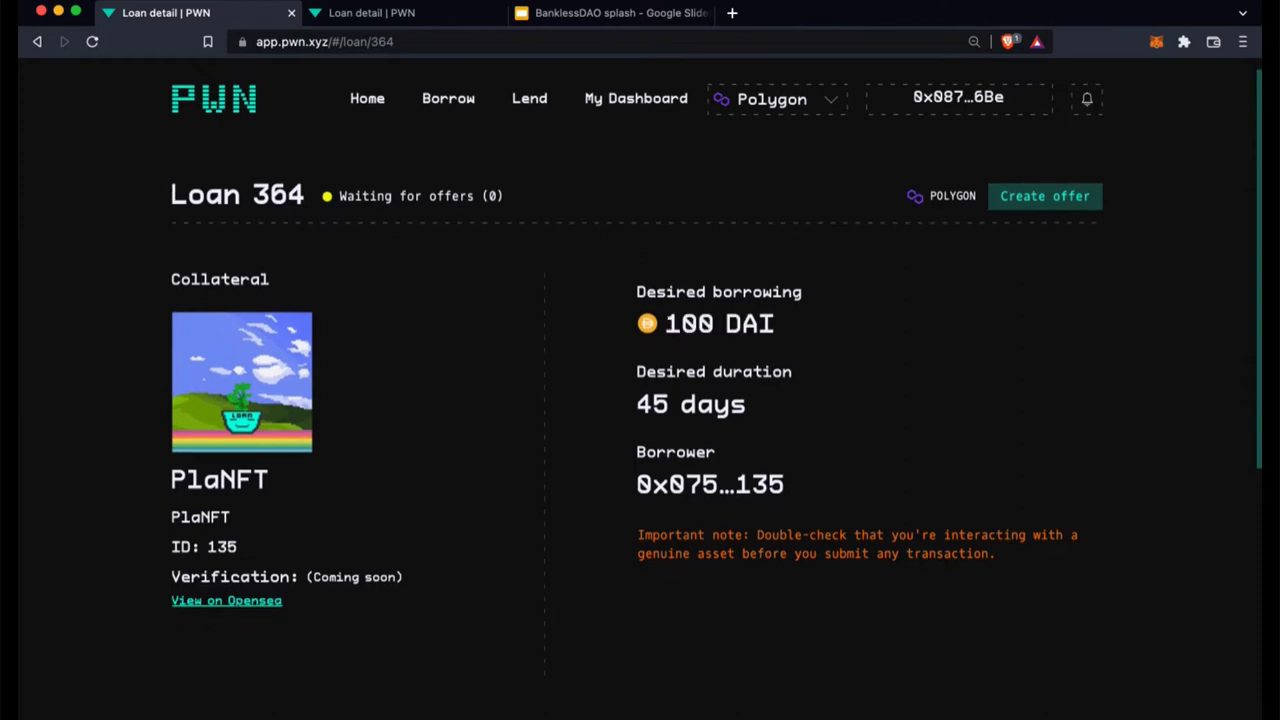
scroll(1157, 446, "down", 5)
scroll(1180, 445, "down", 2)
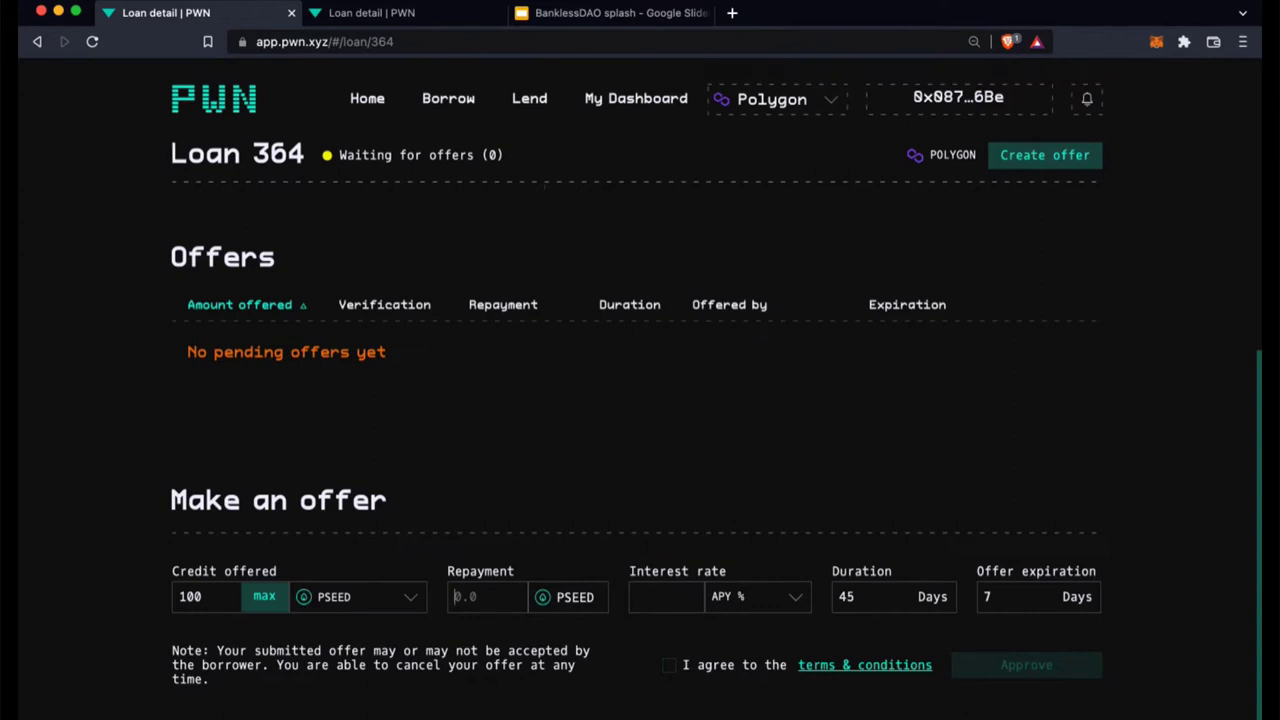
type("101")
key("BackSpace")
type("4")
key("BackSpace")
type("5")
left_click_drag(636, 596, 674, 596)
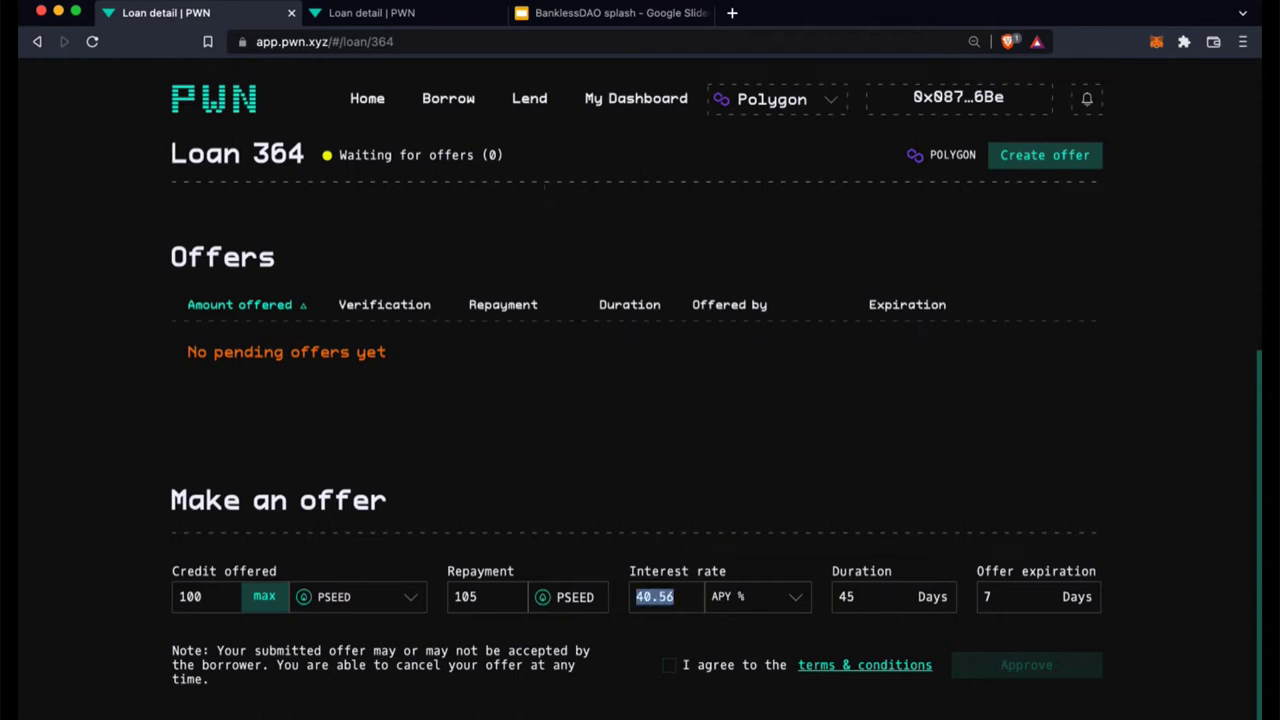
type("20")
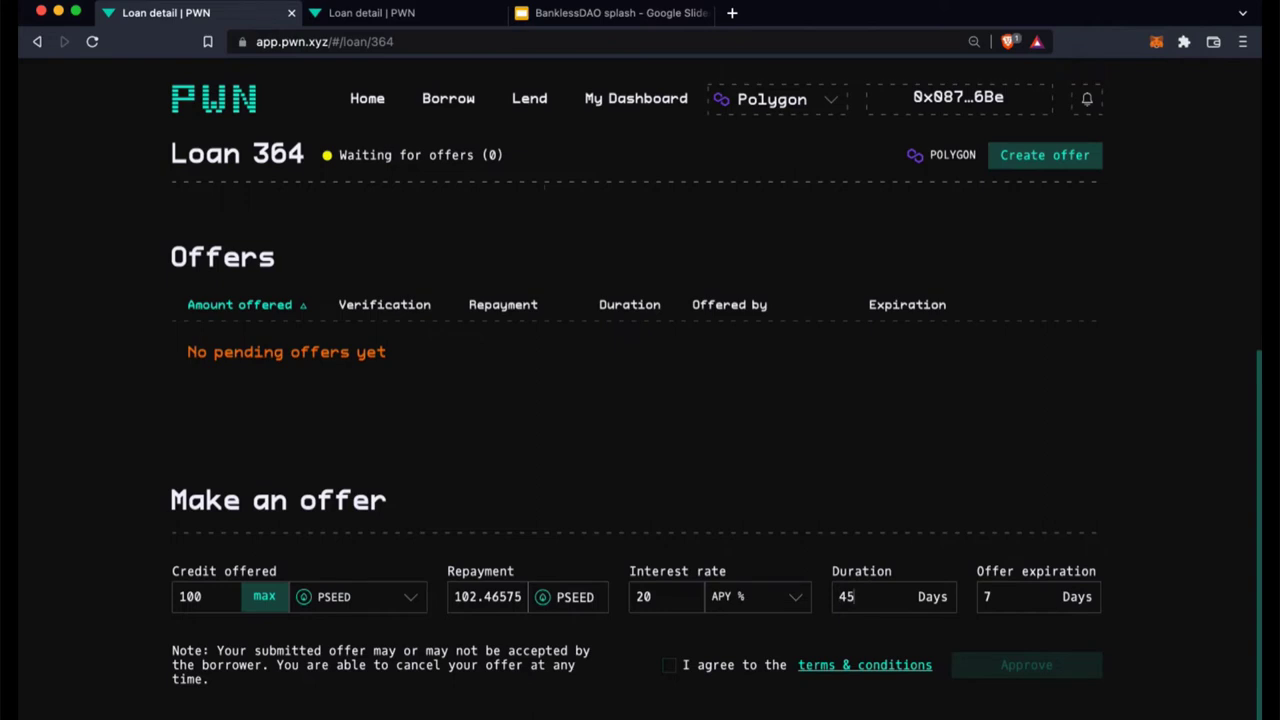
Check the borrower's desired duration, try 90 days in the offer, and set the duration back to 45 days
scroll(640, 420, "up", 10)
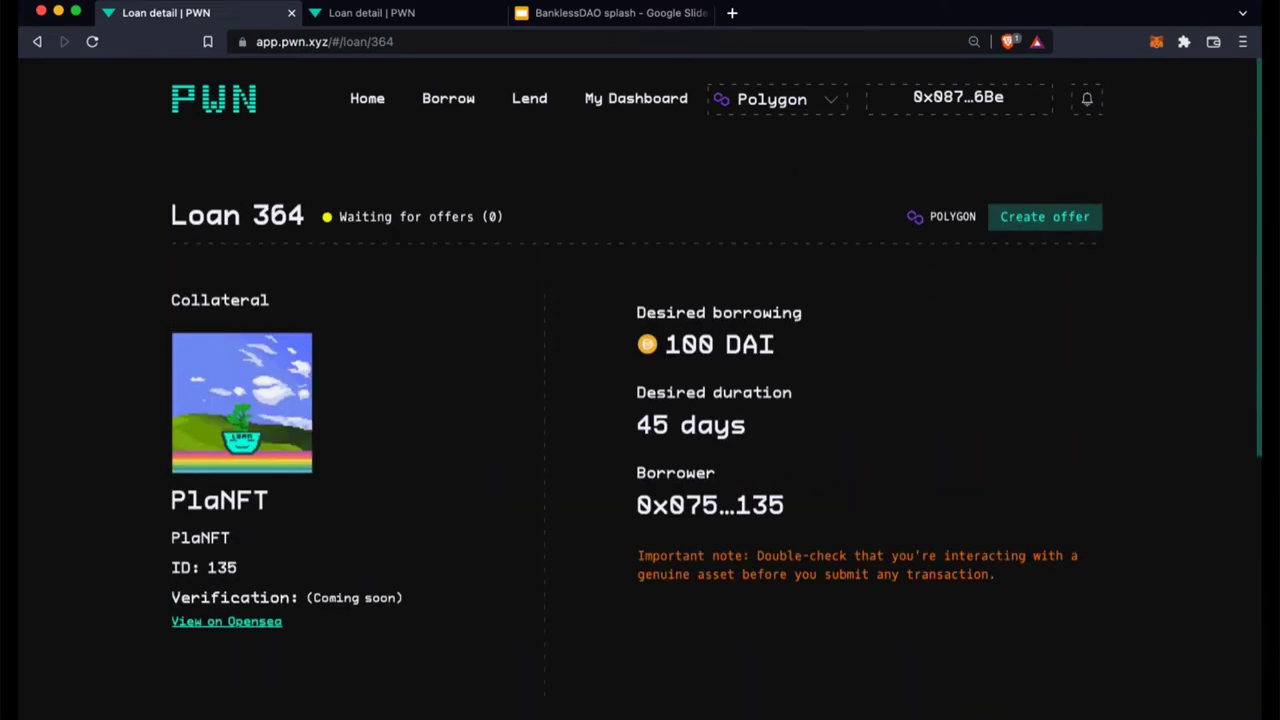
left_click_drag(637, 425, 747, 425)
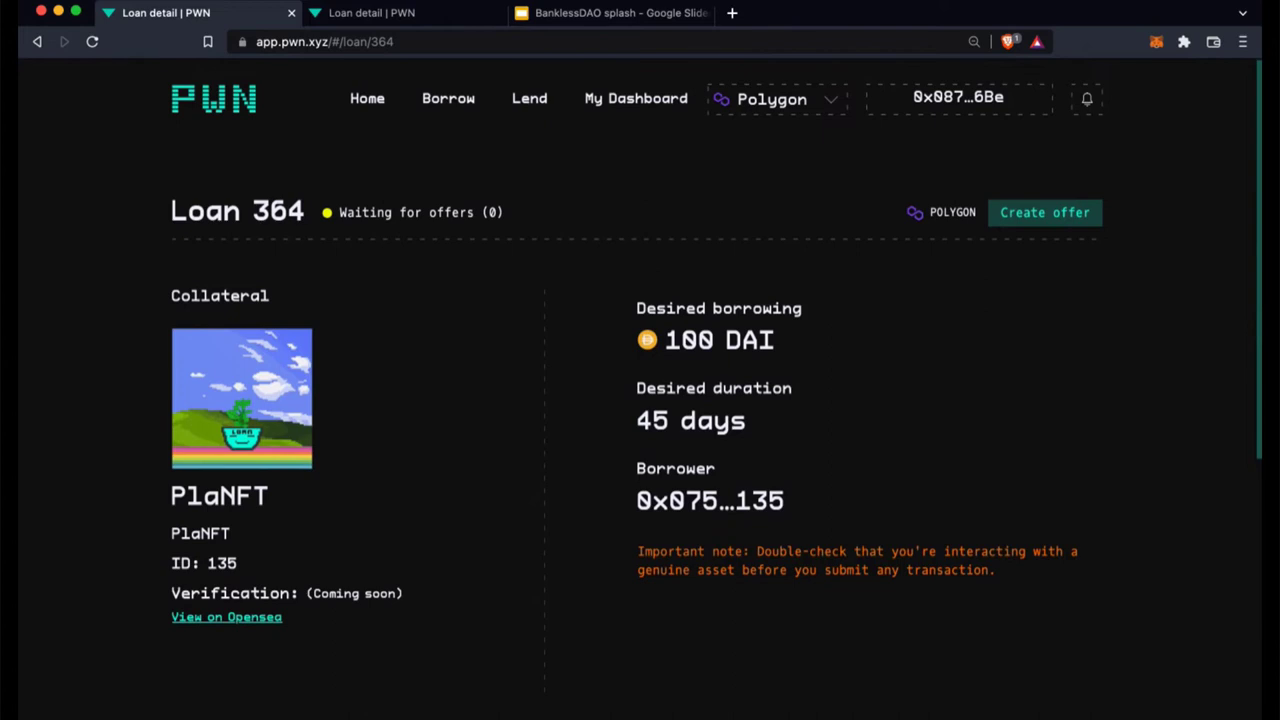
scroll(640, 400, "down", 8)
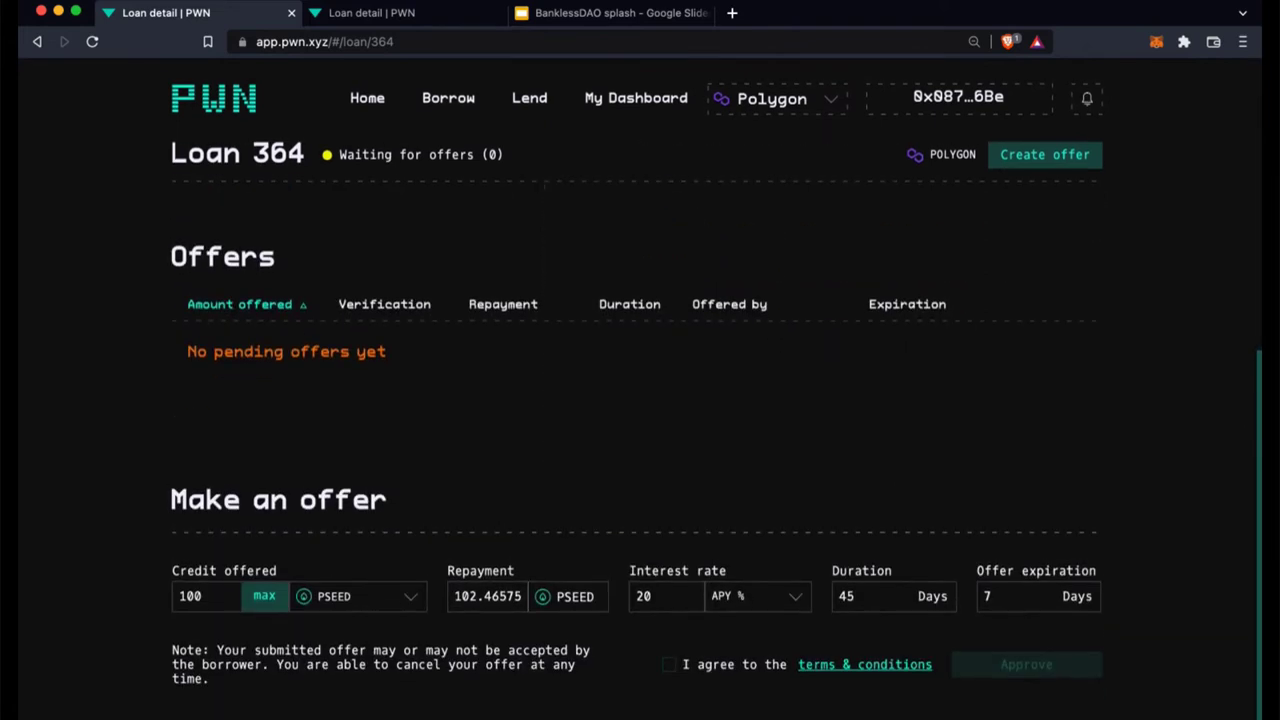
double_click(846, 601)
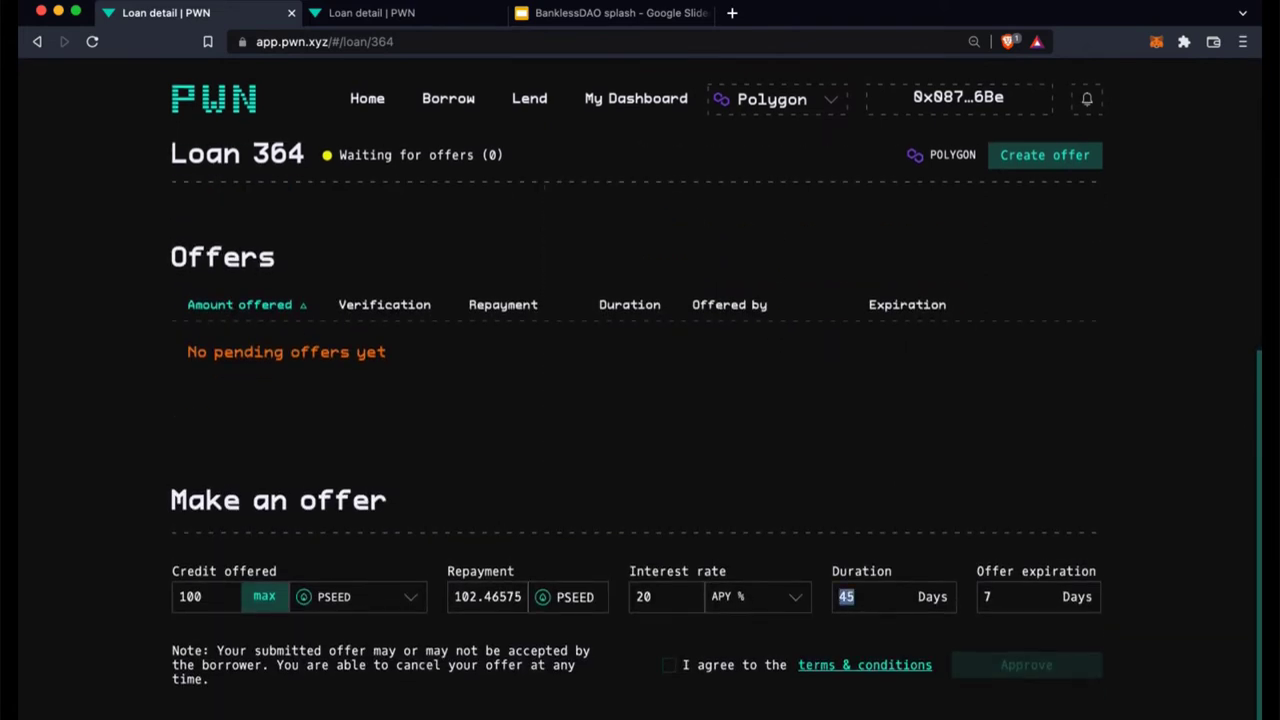
type("90")
type("2")
key("super+a")
type("455")
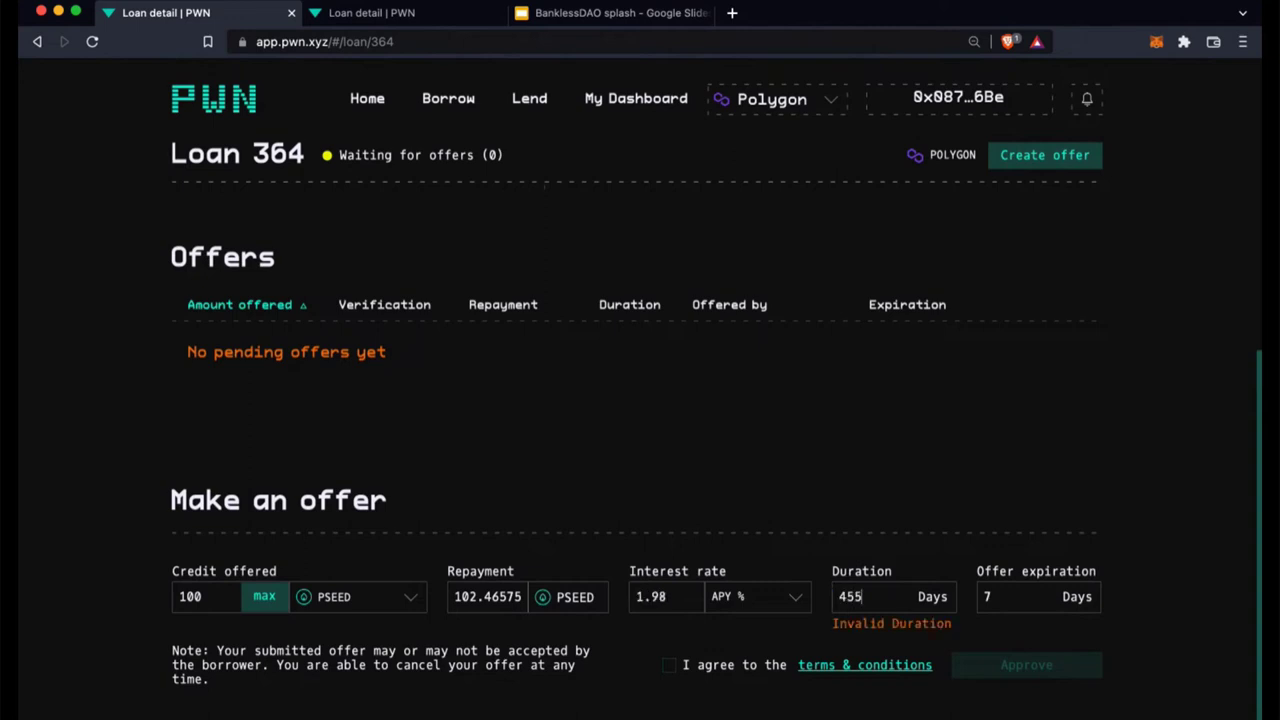
key("BackSpace")
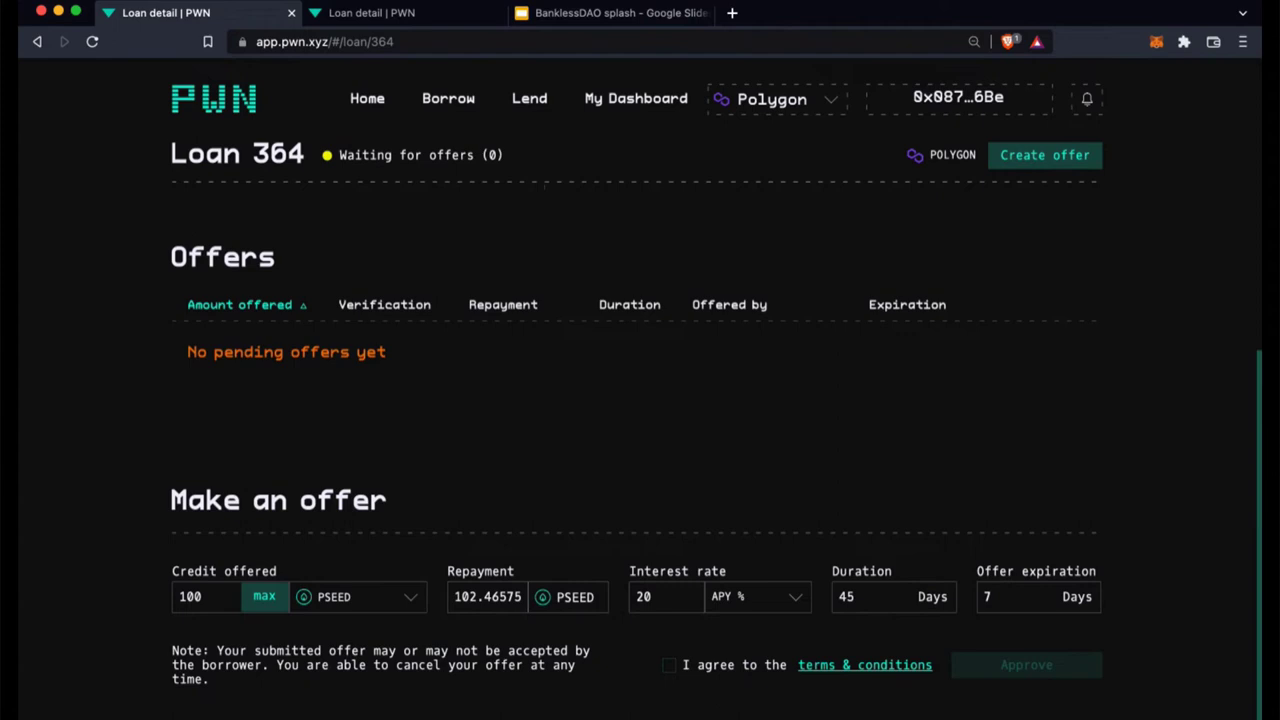
Agree to the terms and conditions, approve the PSEED asset, and create the offer on loan 364
left_click(669, 665)
left_click(1026, 665)
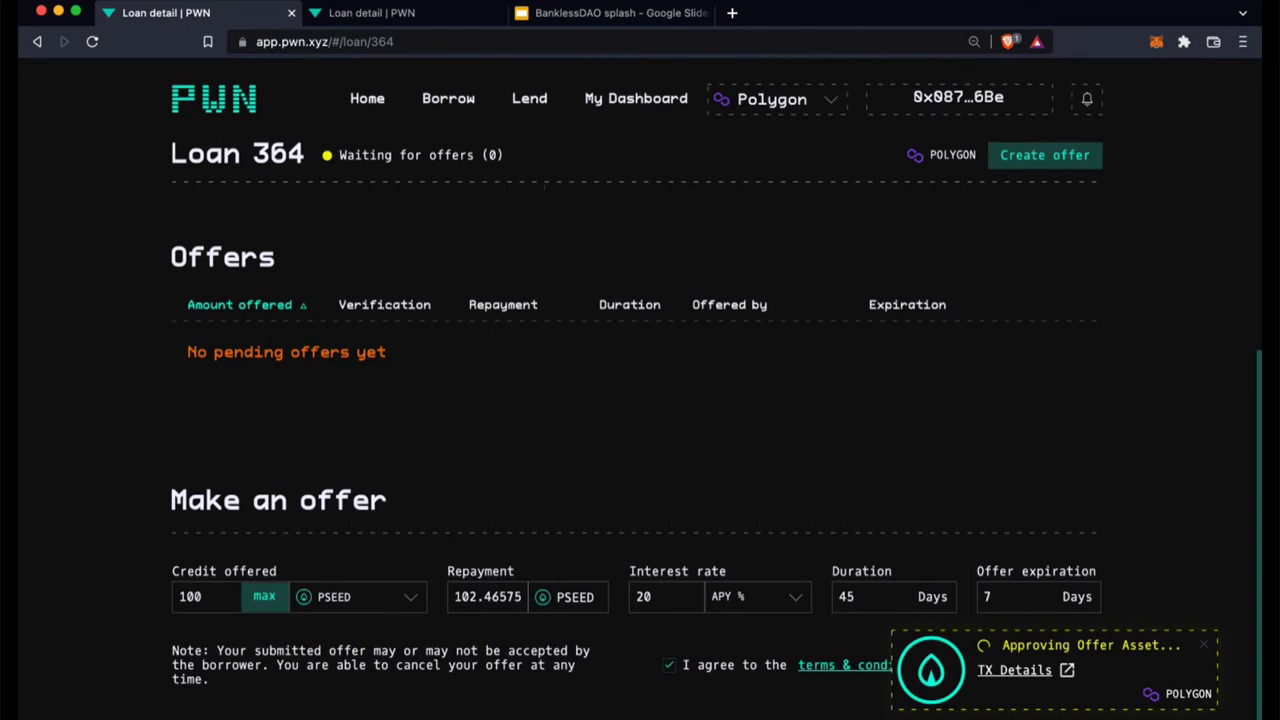
scroll(640, 400, "up", 8)
scroll(640, 400, "down", 8)
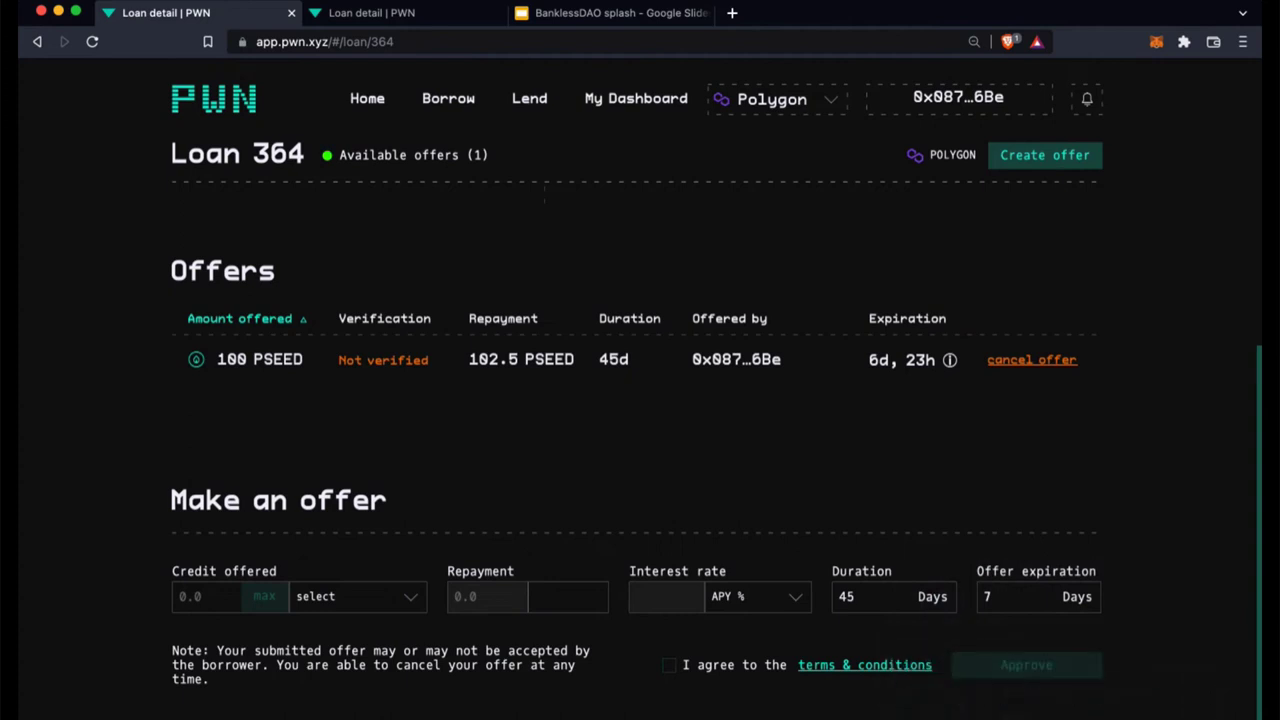
From the borrower's account, accept the 100 PSEED offer on loan 364 and approve the PlaNFT collateral
scroll(640, 400, "up", 3)
scroll(640, 400, "up", 3)
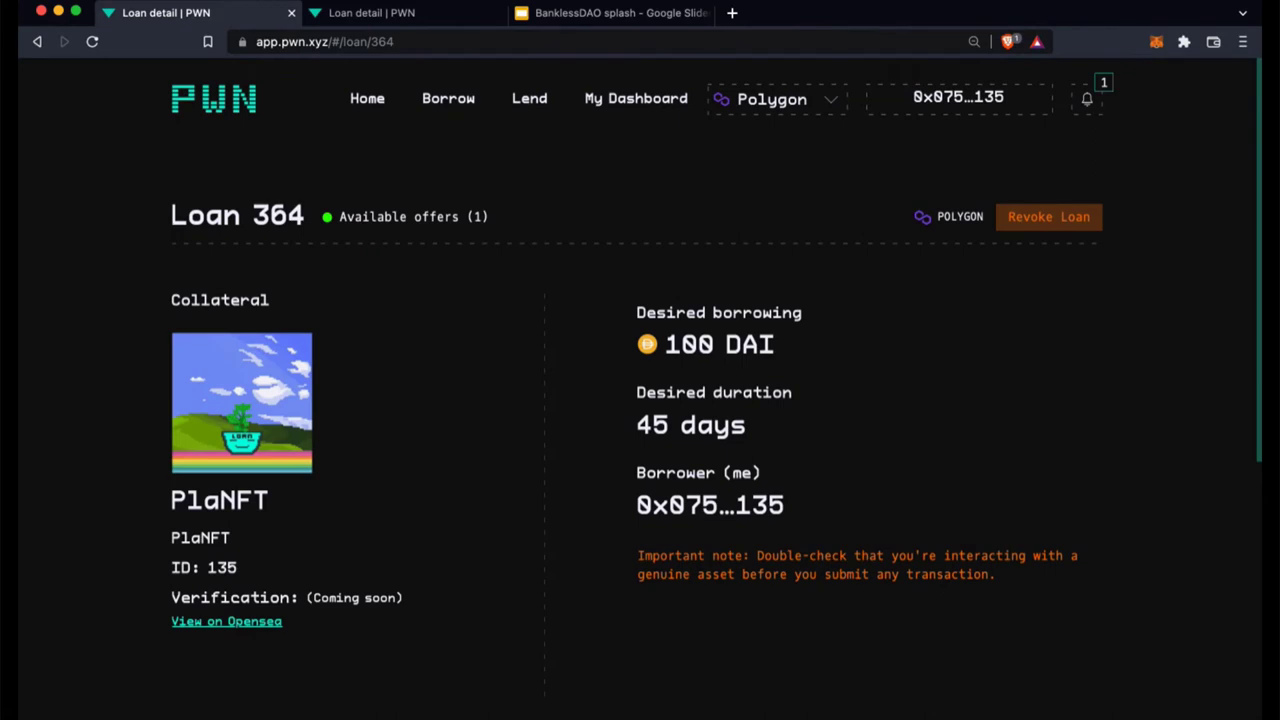
left_click_drag(339, 217, 489, 217)
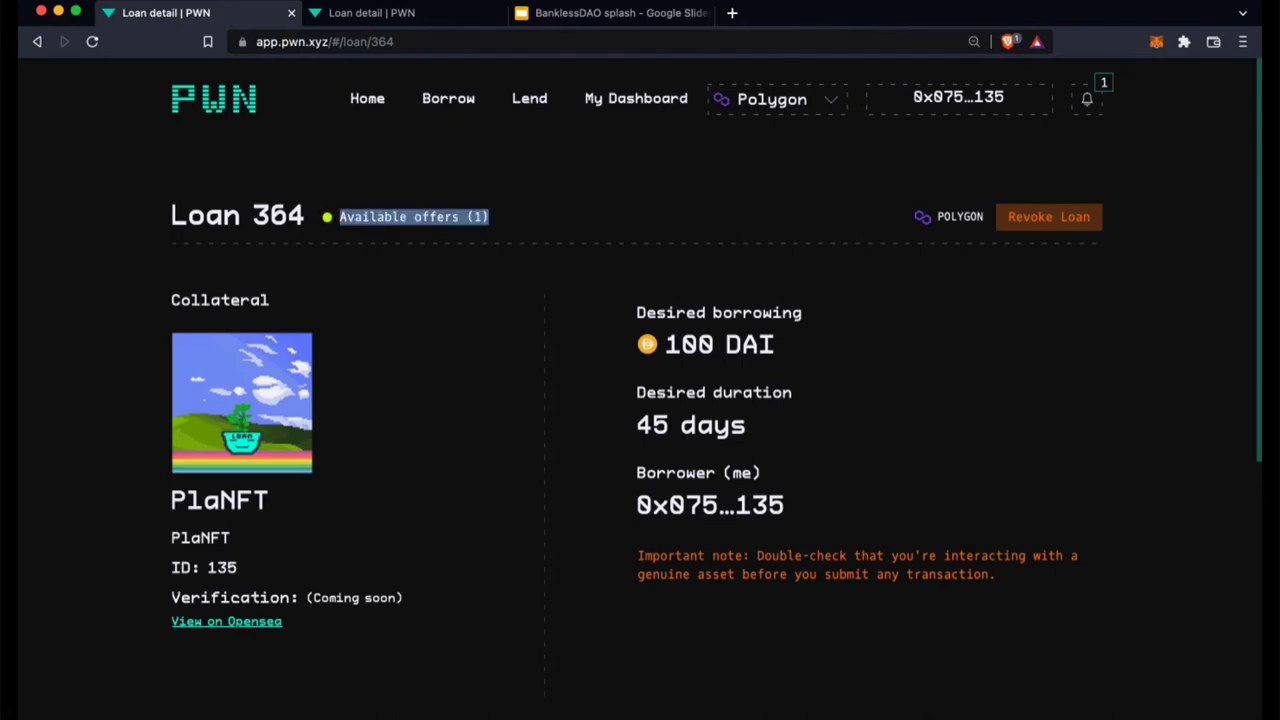
scroll(640, 400, "down", 3)
scroll(640, 400, "down", 5)
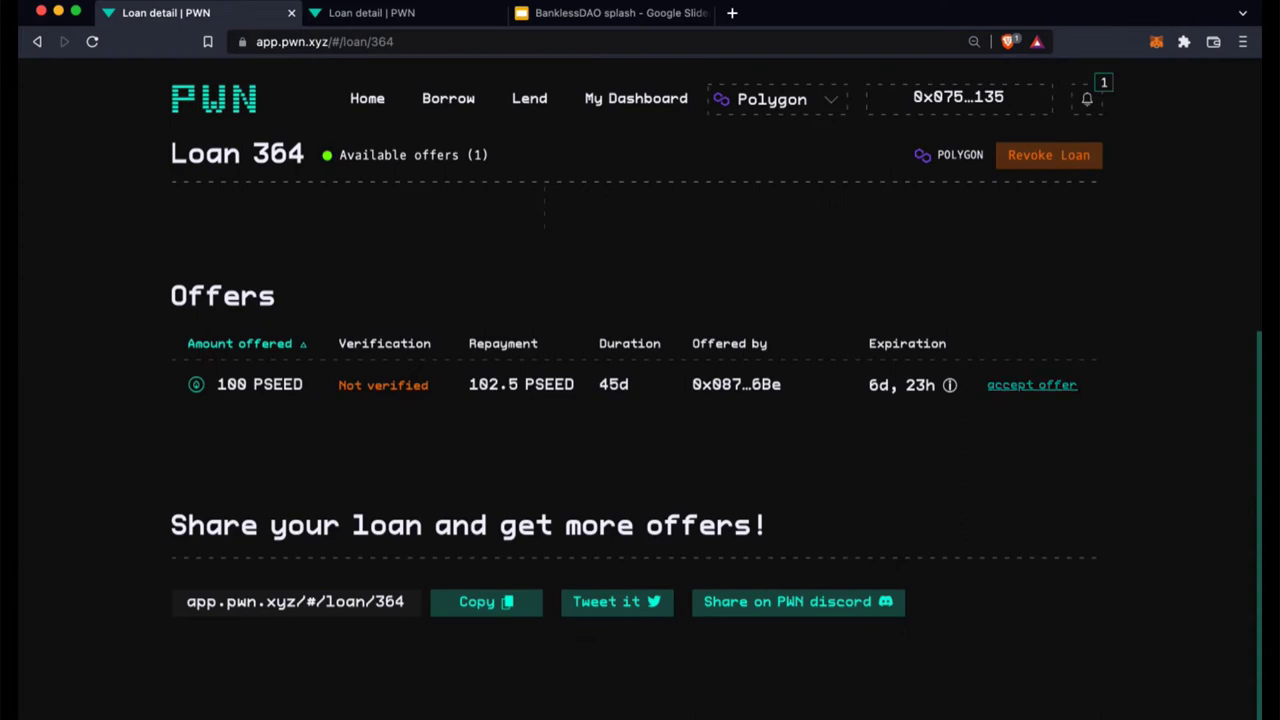
left_click(1032, 384)
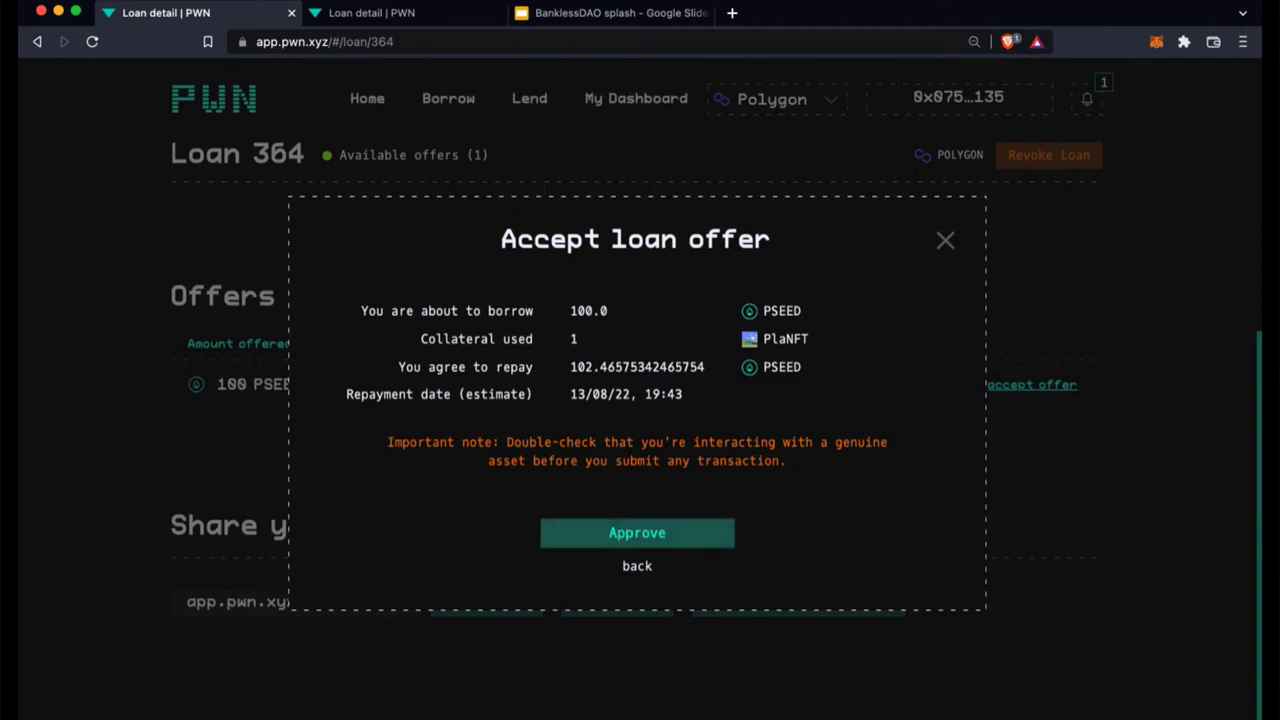
left_click(637, 533)
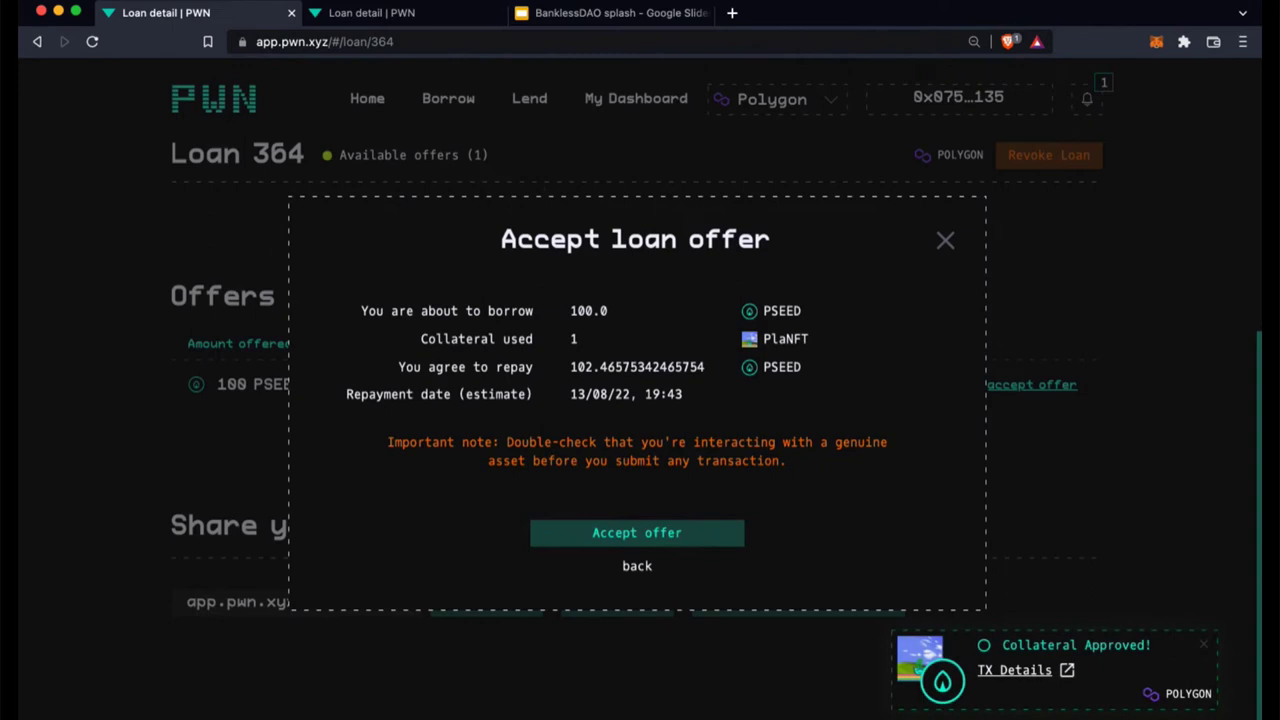
left_click(636, 532)
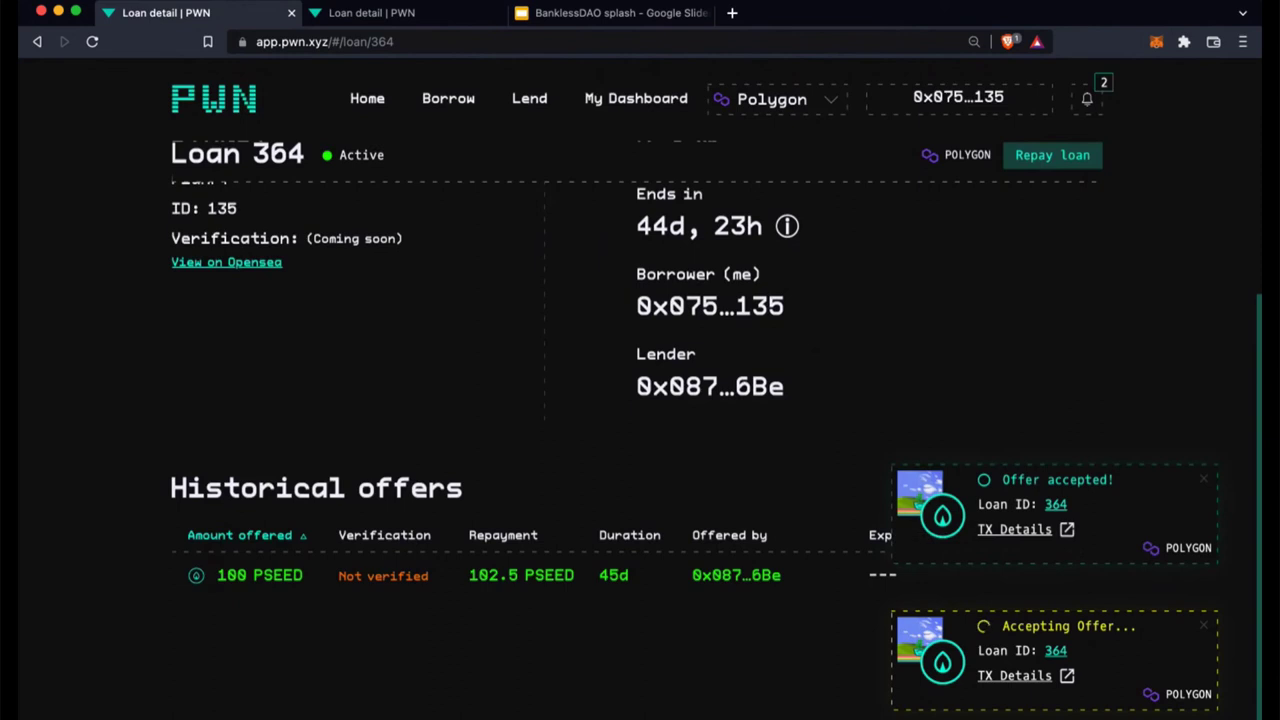
Review the active loan's status, borrowed amount, repayment, interest rate, end date, borrower and lender
scroll(640, 400, "up", 3)
scroll(640, 400, "up", 2)
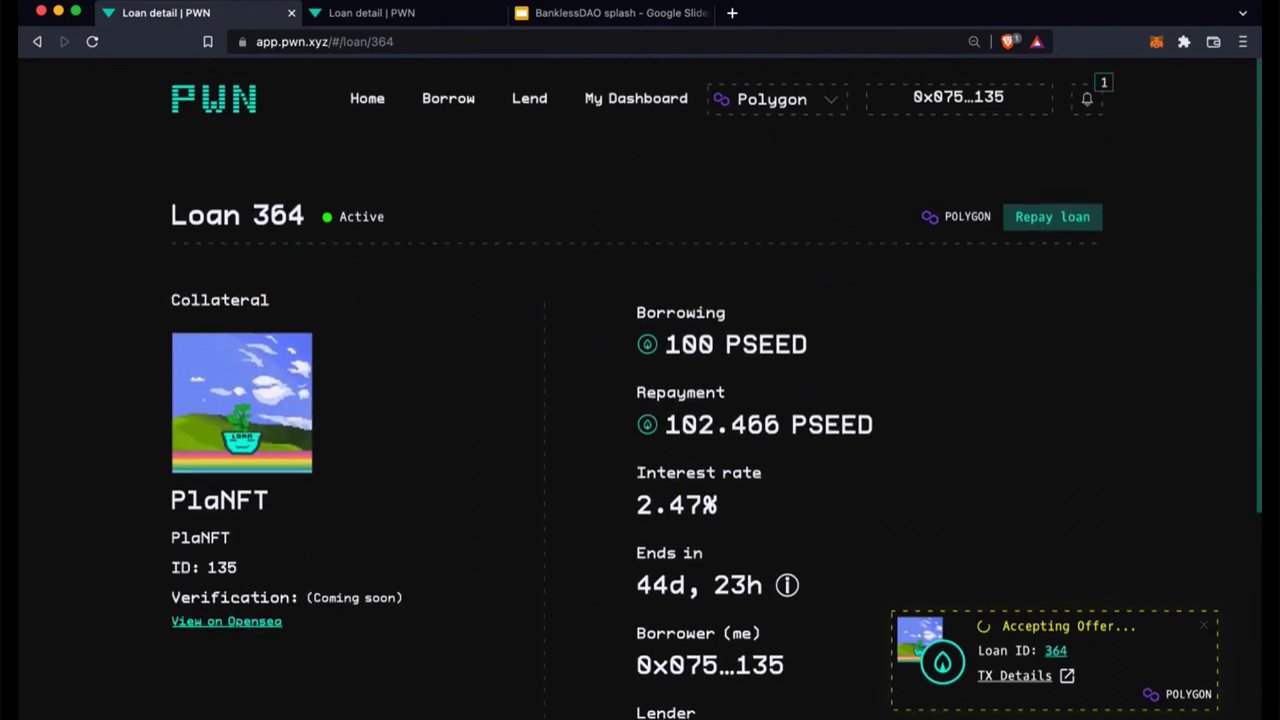
left_click_drag(172, 215, 384, 216)
left_click(384, 216)
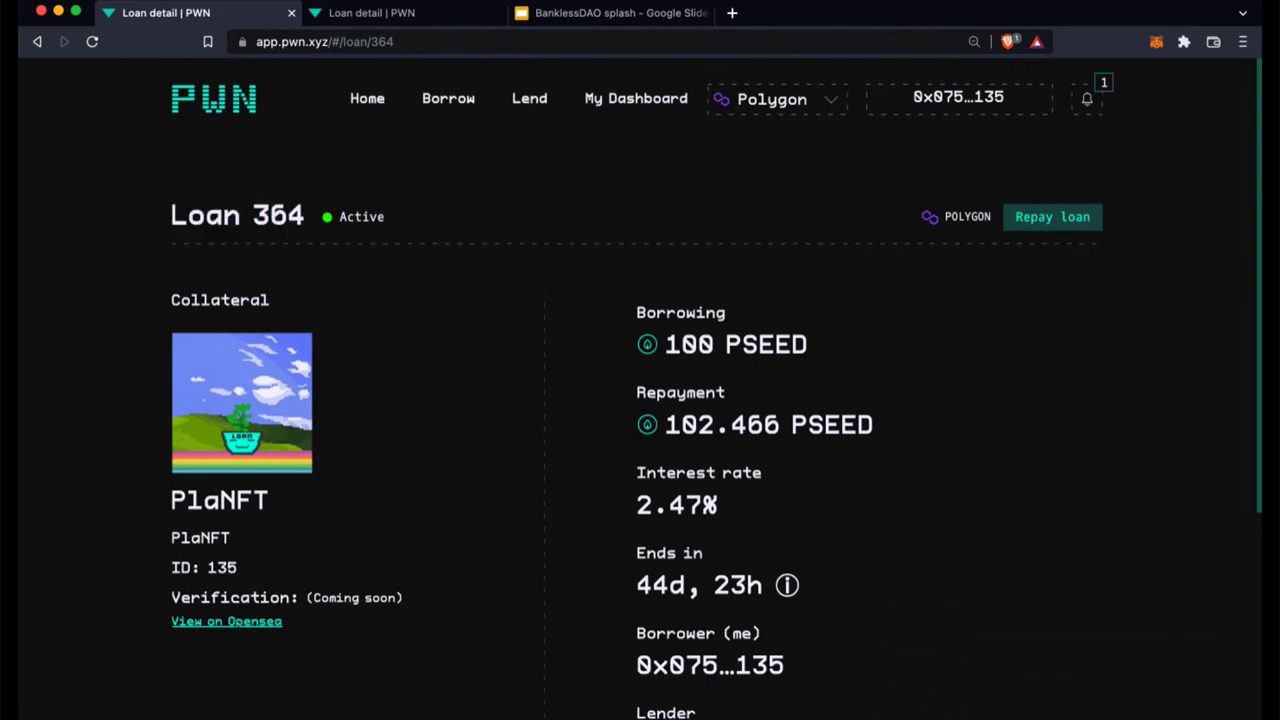
scroll(640, 400, "down", 1)
scroll(640, 400, "down", 2)
scroll(640, 400, "up", 2)
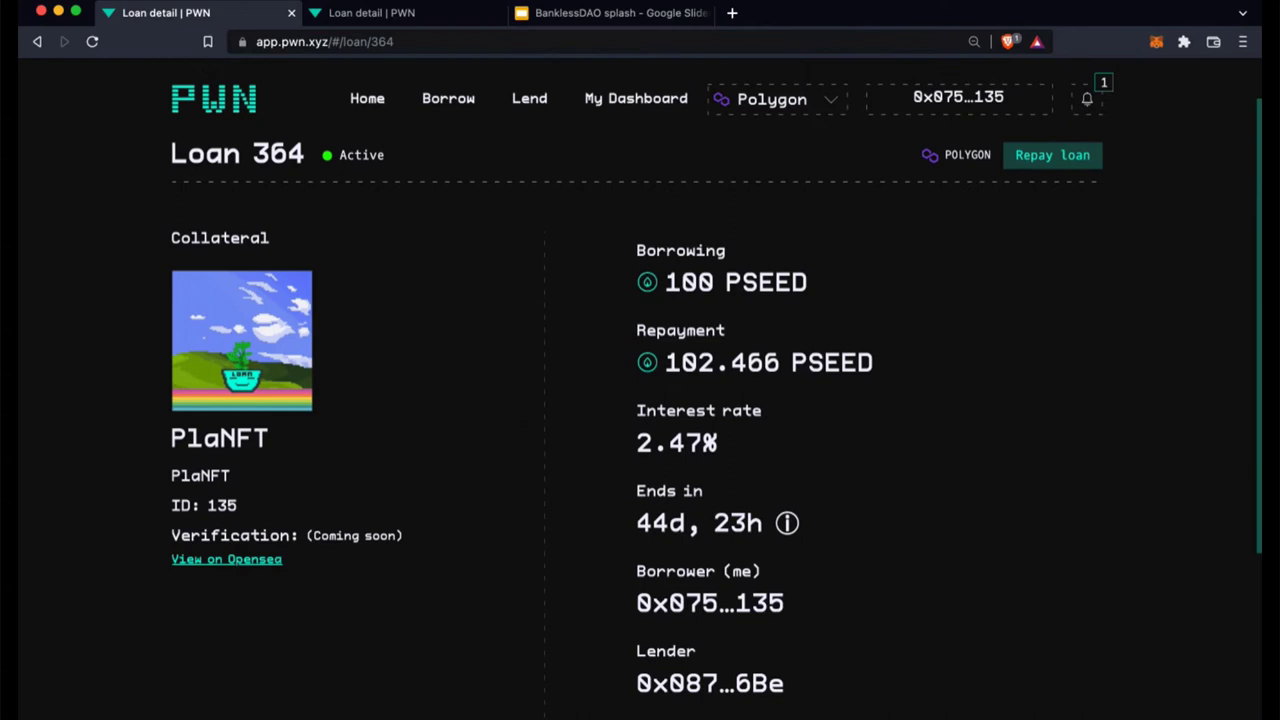
scroll(640, 430, "down", 2)
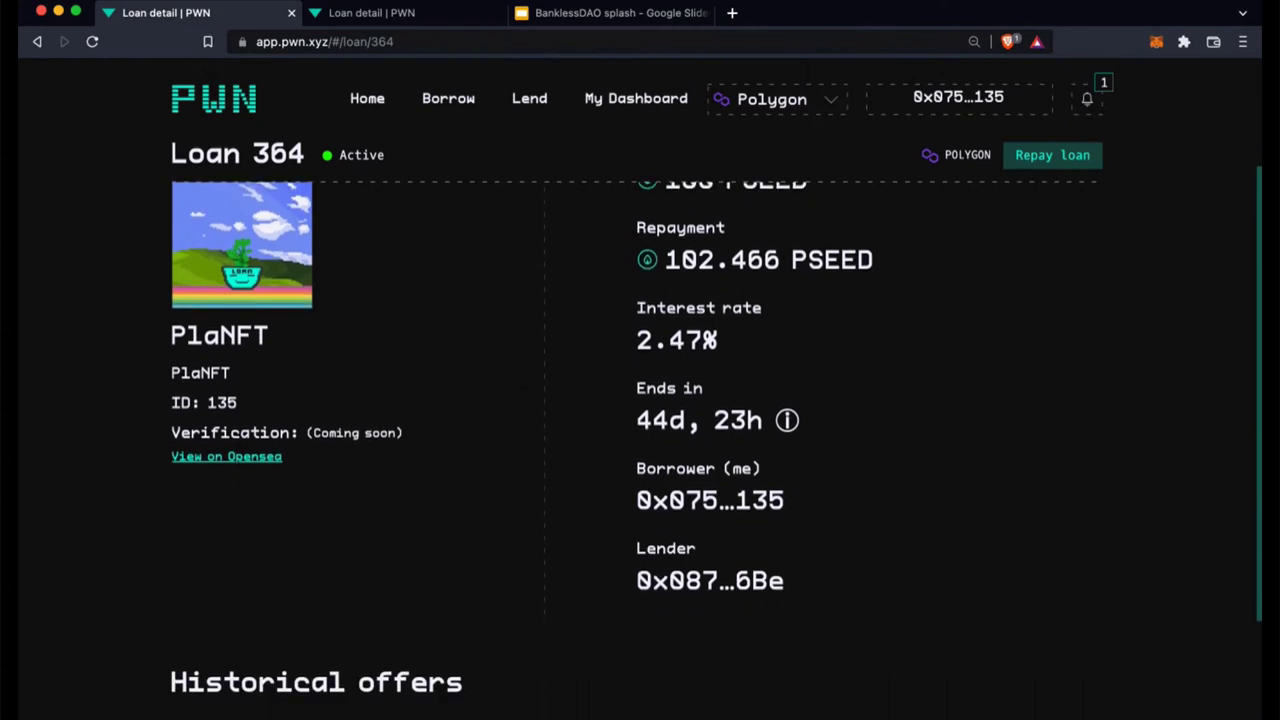
mouse_move(787, 420)
scroll(640, 430, "up", 2)
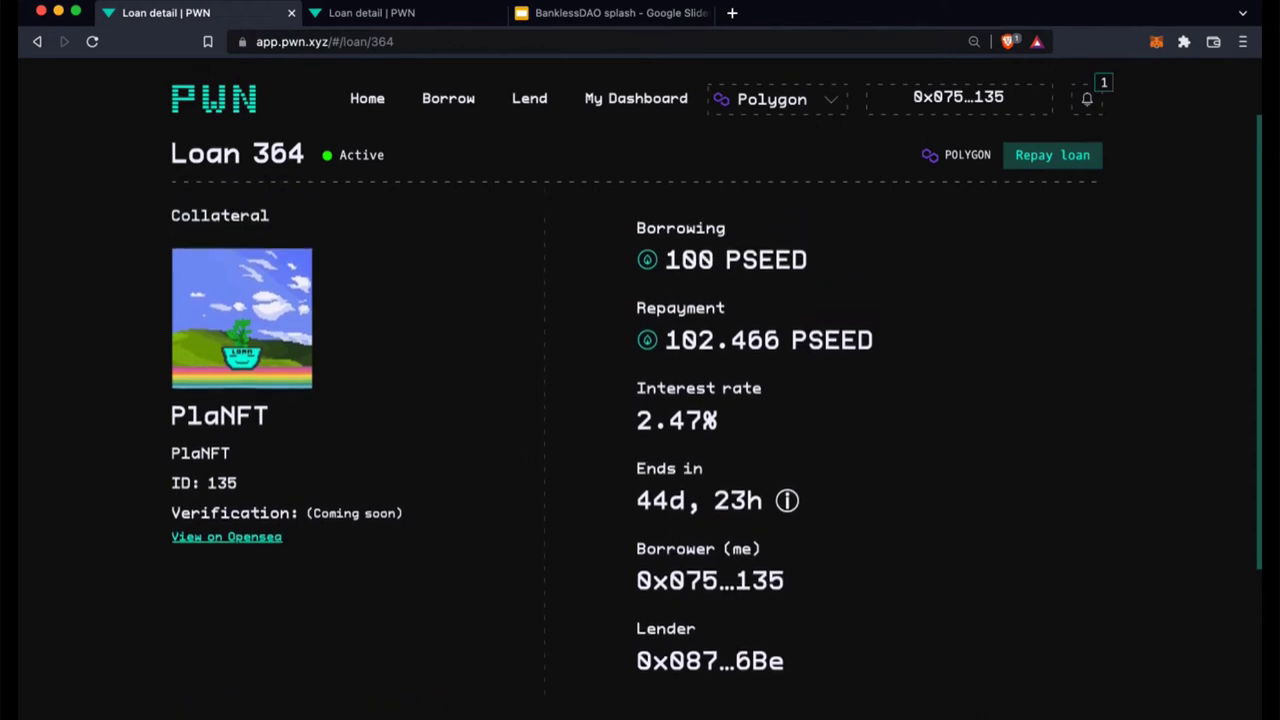
scroll(640, 430, "up", 1)
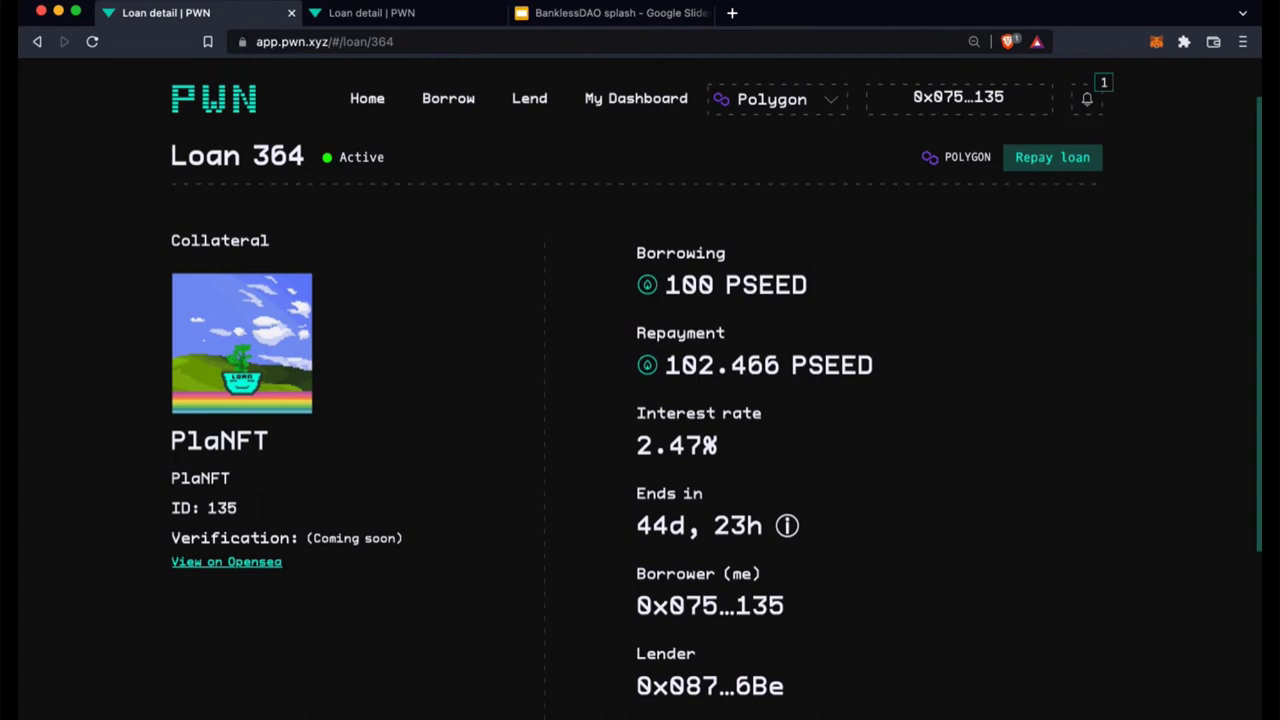
mouse_move(787, 525)
mouse_move(648, 663)
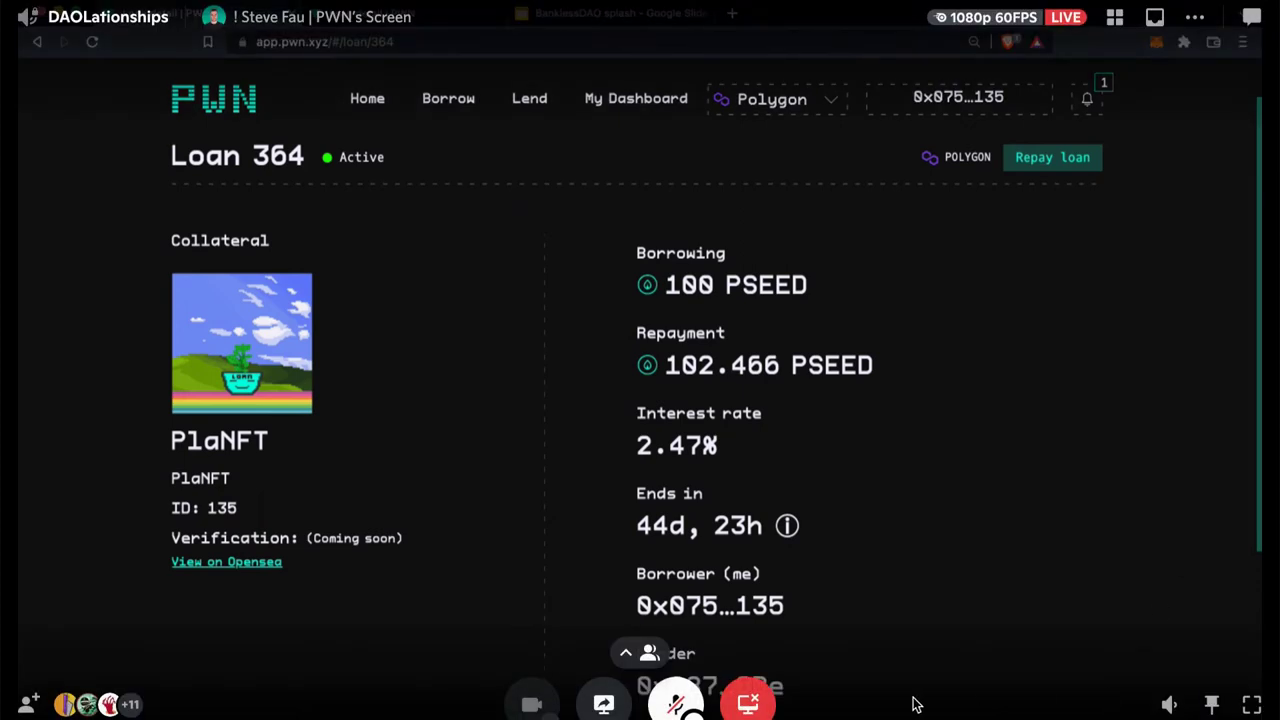
left_click(647, 660)
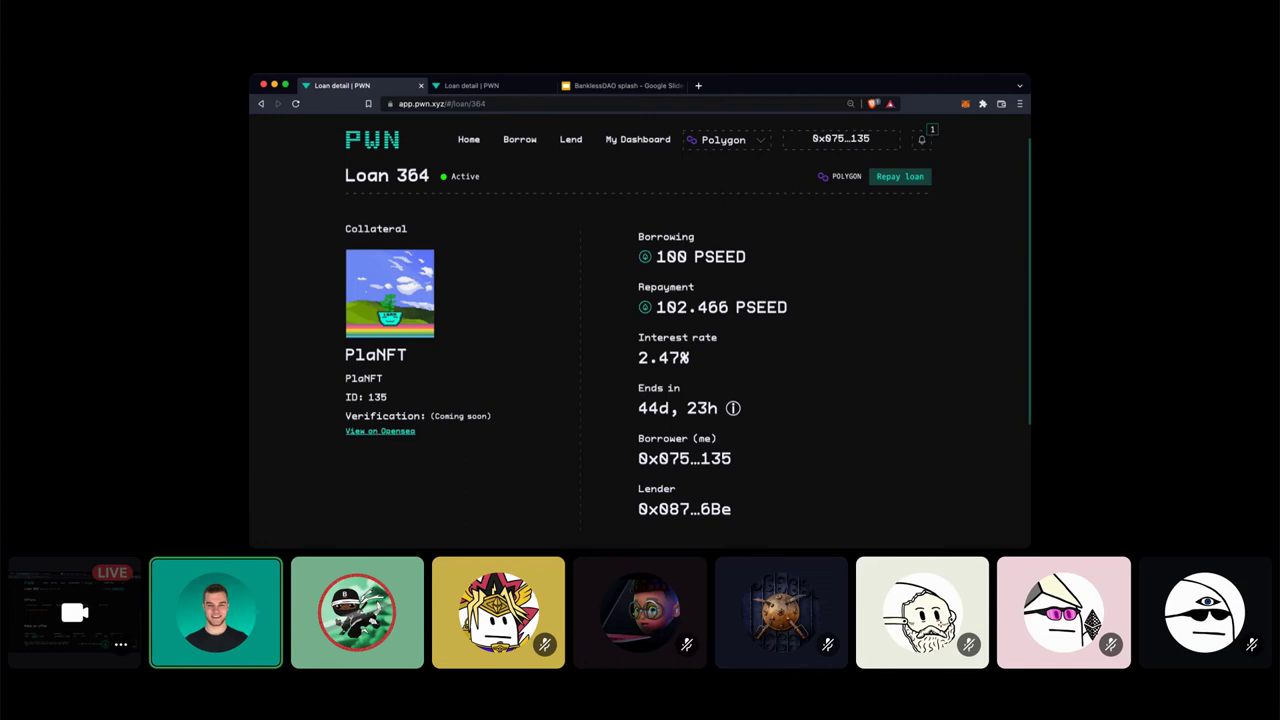
mouse_move(1046, 460)
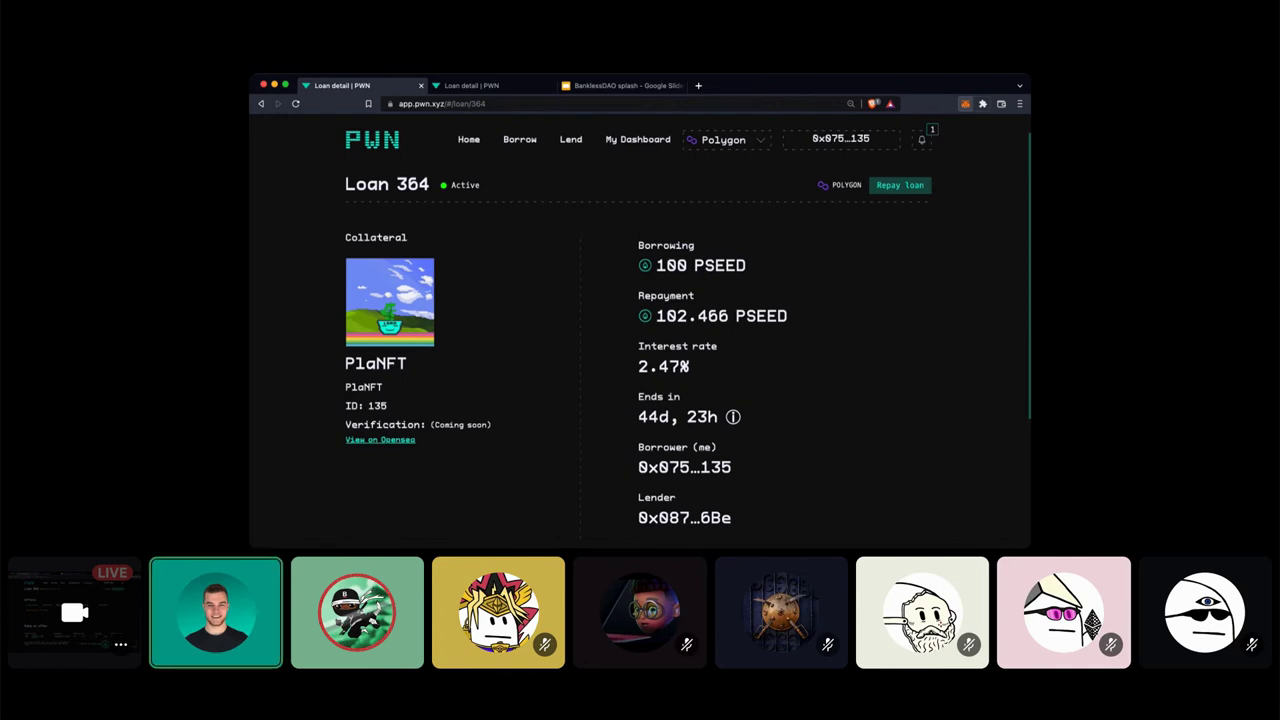
mouse_move(694, 540)
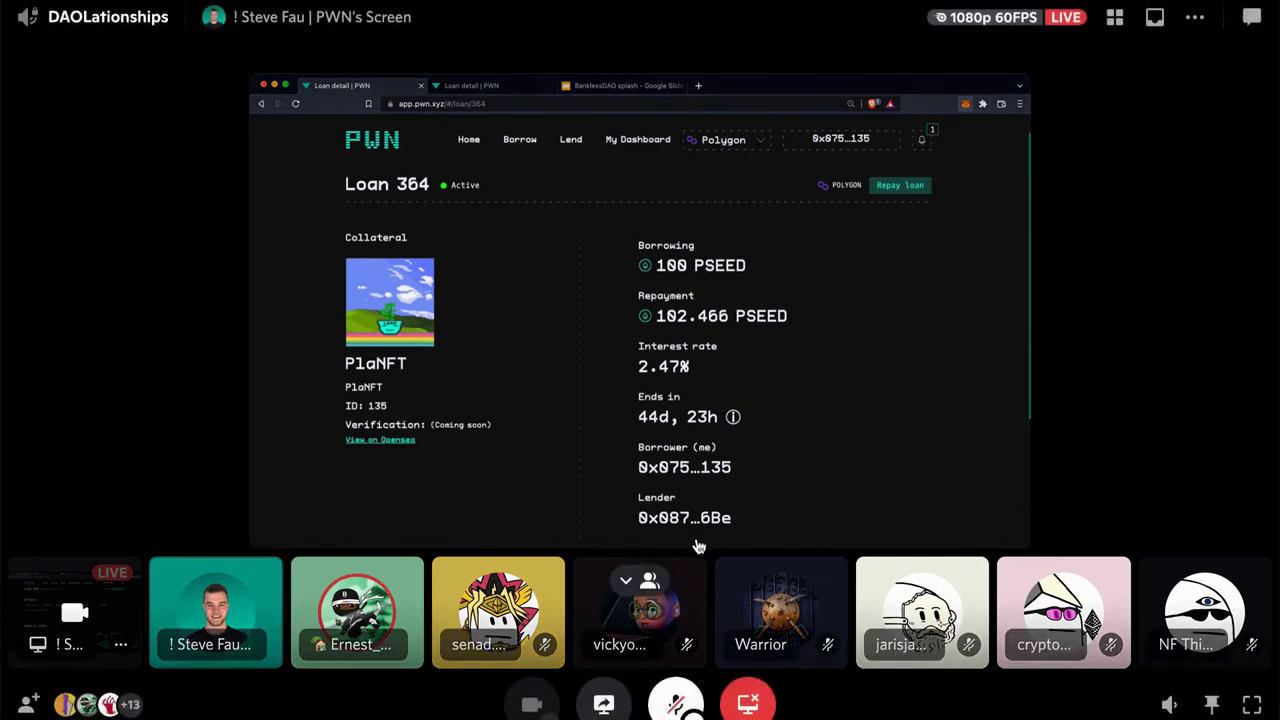
left_click(624, 585)
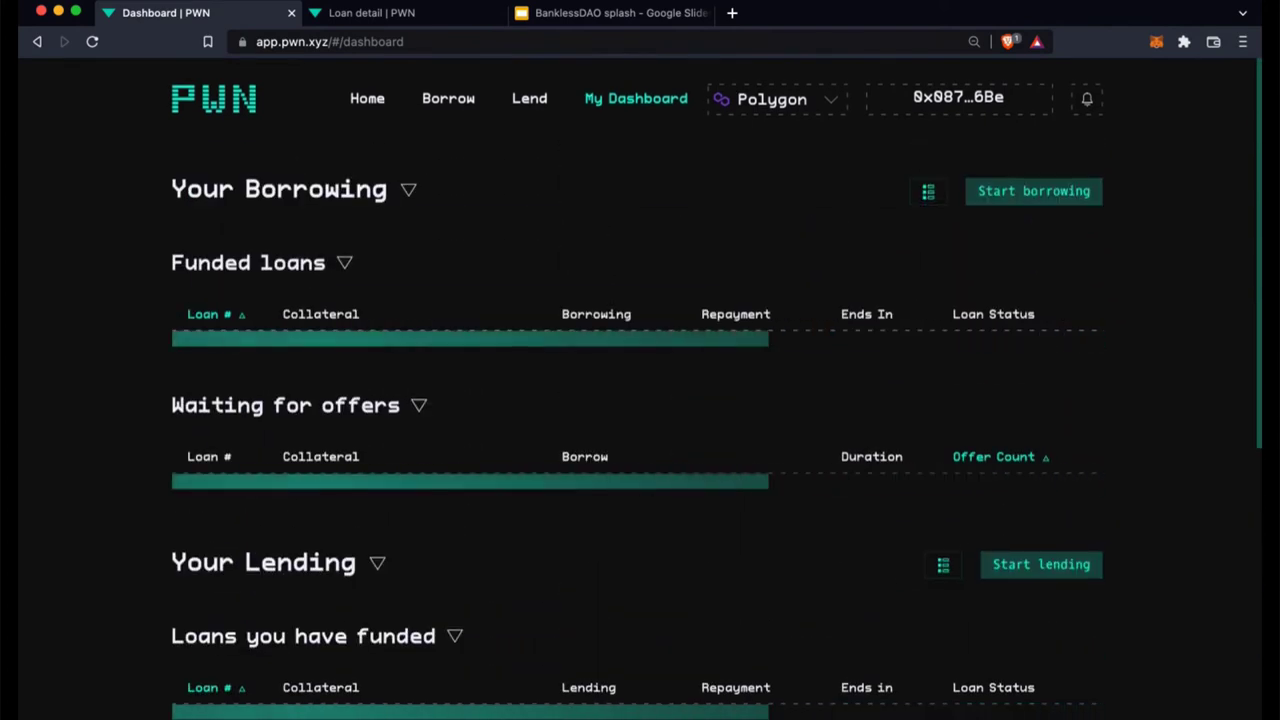
Look through the dashboard's borrowing, lending, offers and assets sections for the account's loans, NFTs and coins
scroll(640, 400, "down", 3)
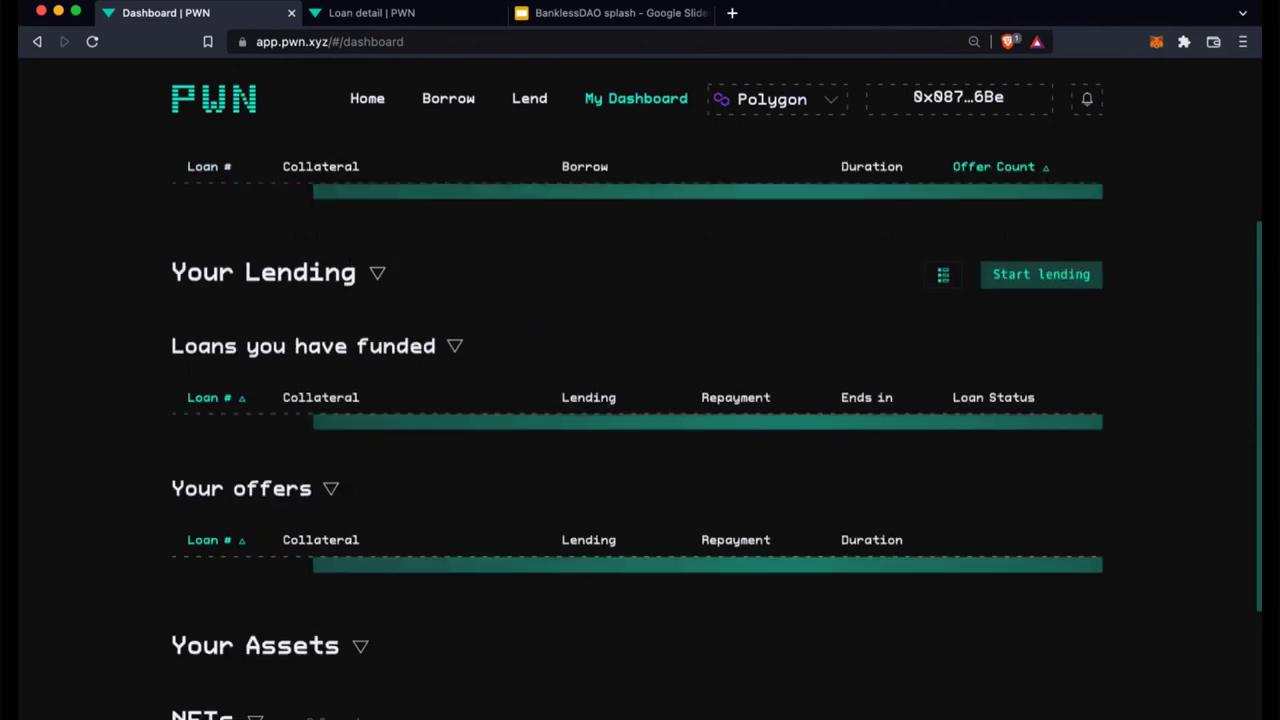
scroll(640, 400, "down", 3)
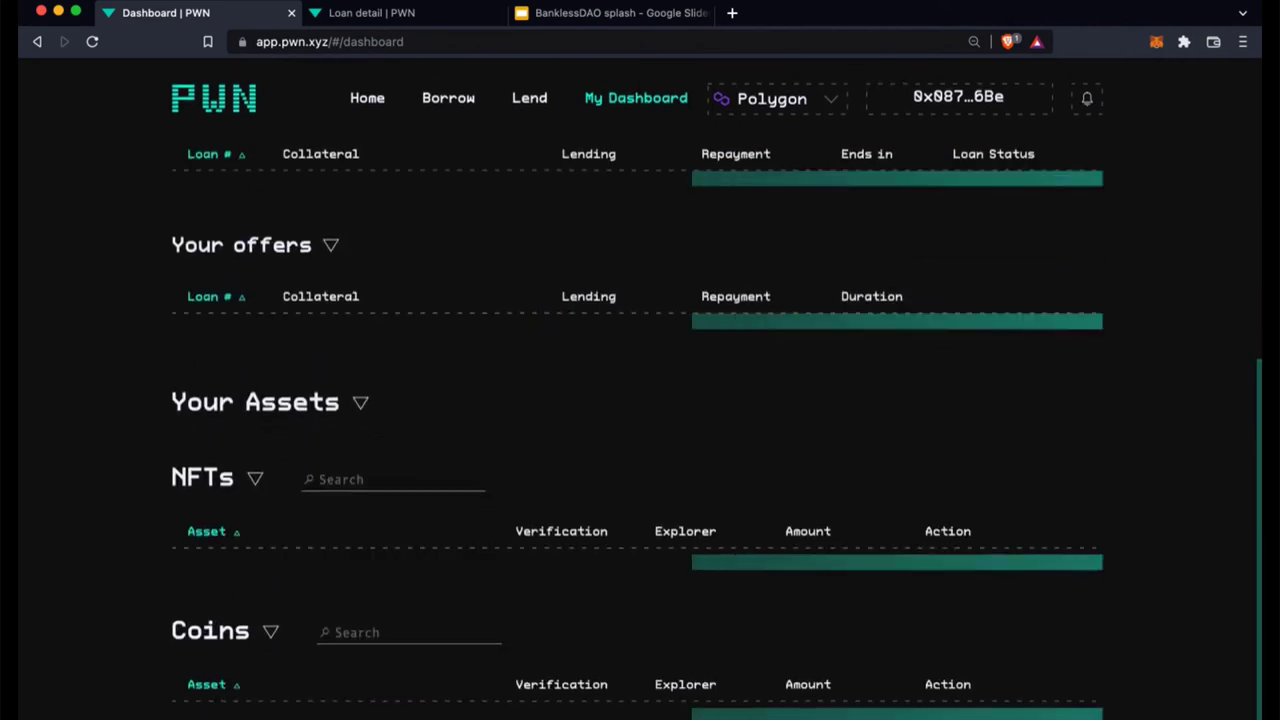
scroll(640, 400, "up", 5)
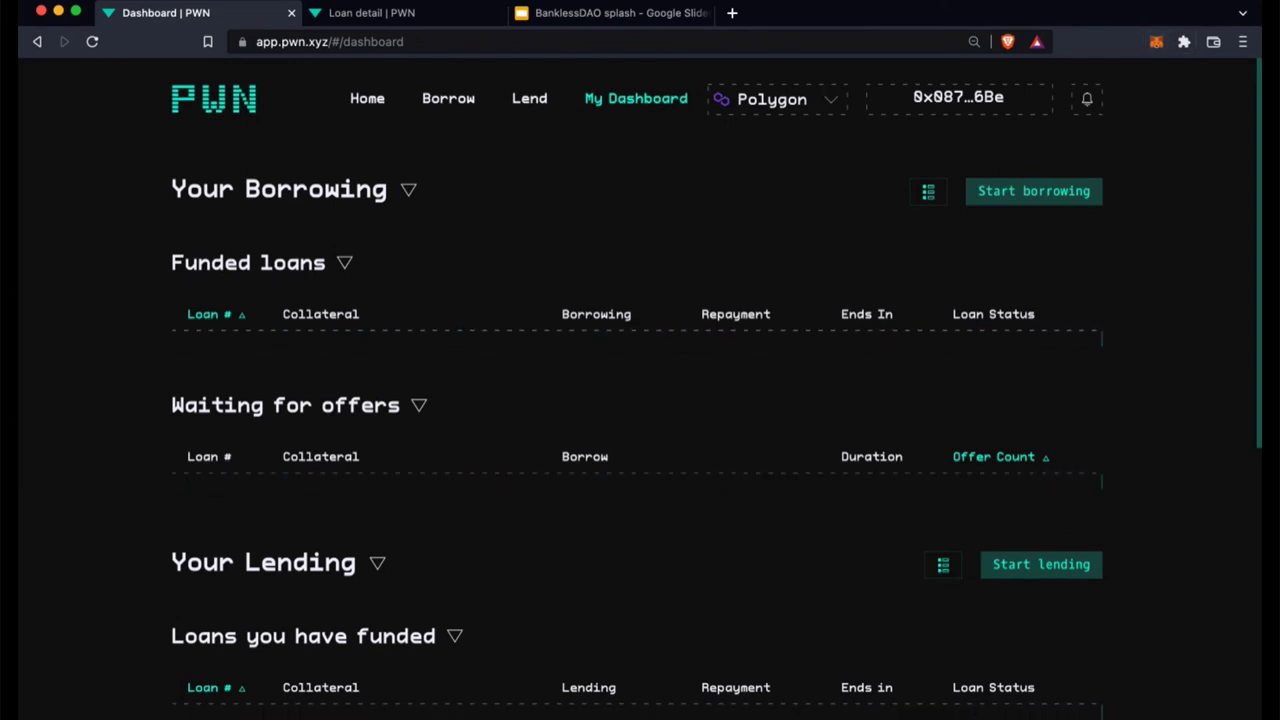
scroll(640, 400, "down", 3)
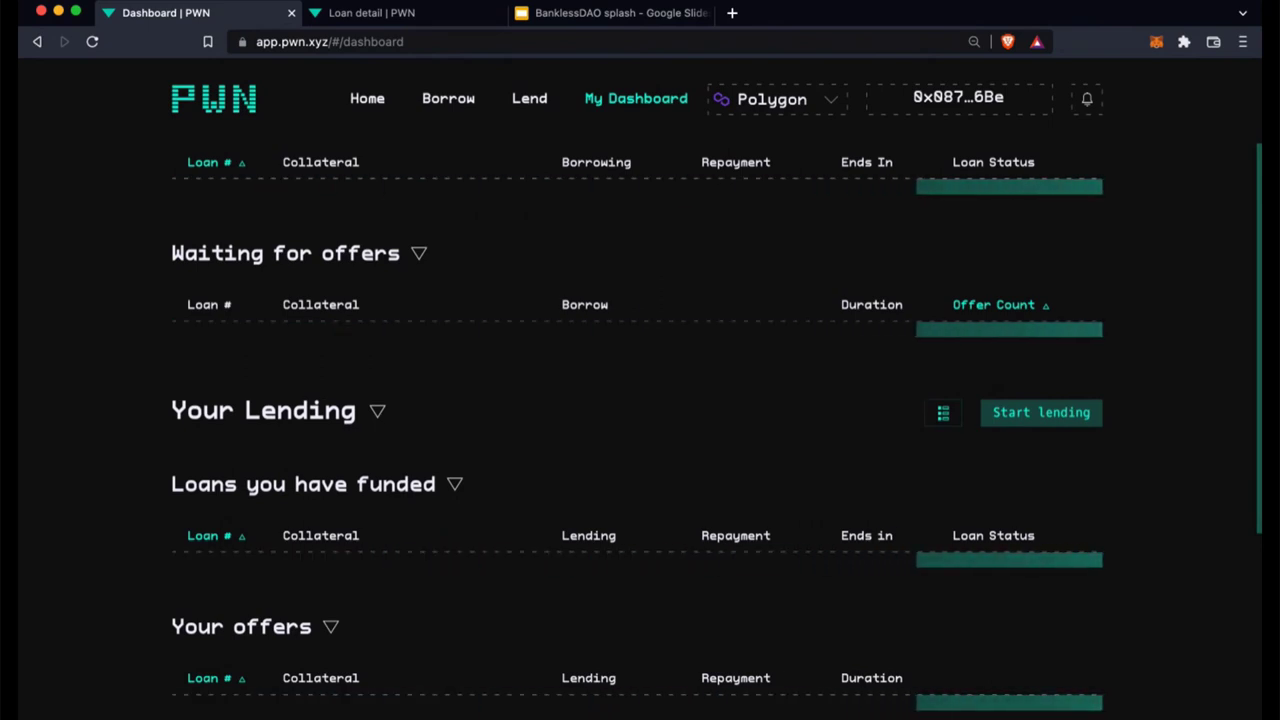
scroll(640, 400, "down", 3)
scroll(640, 400, "down", 3)
scroll(640, 400, "down", 2)
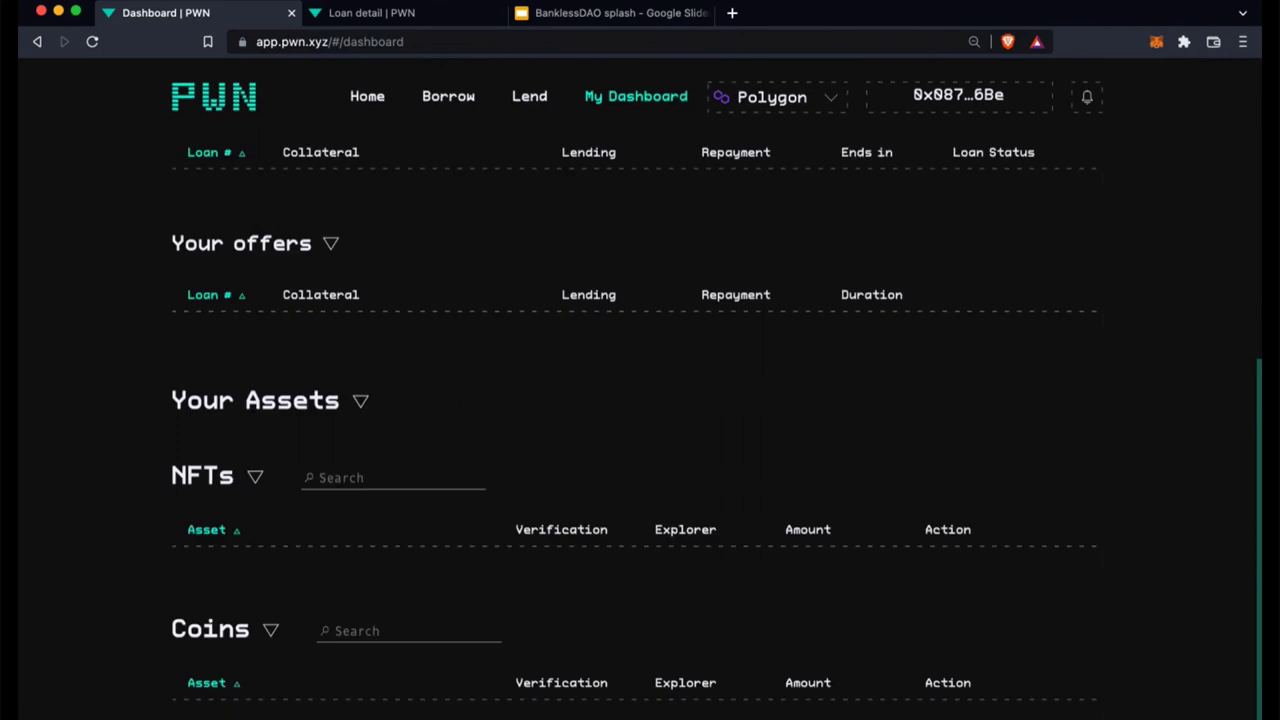
scroll(640, 400, "up", 5)
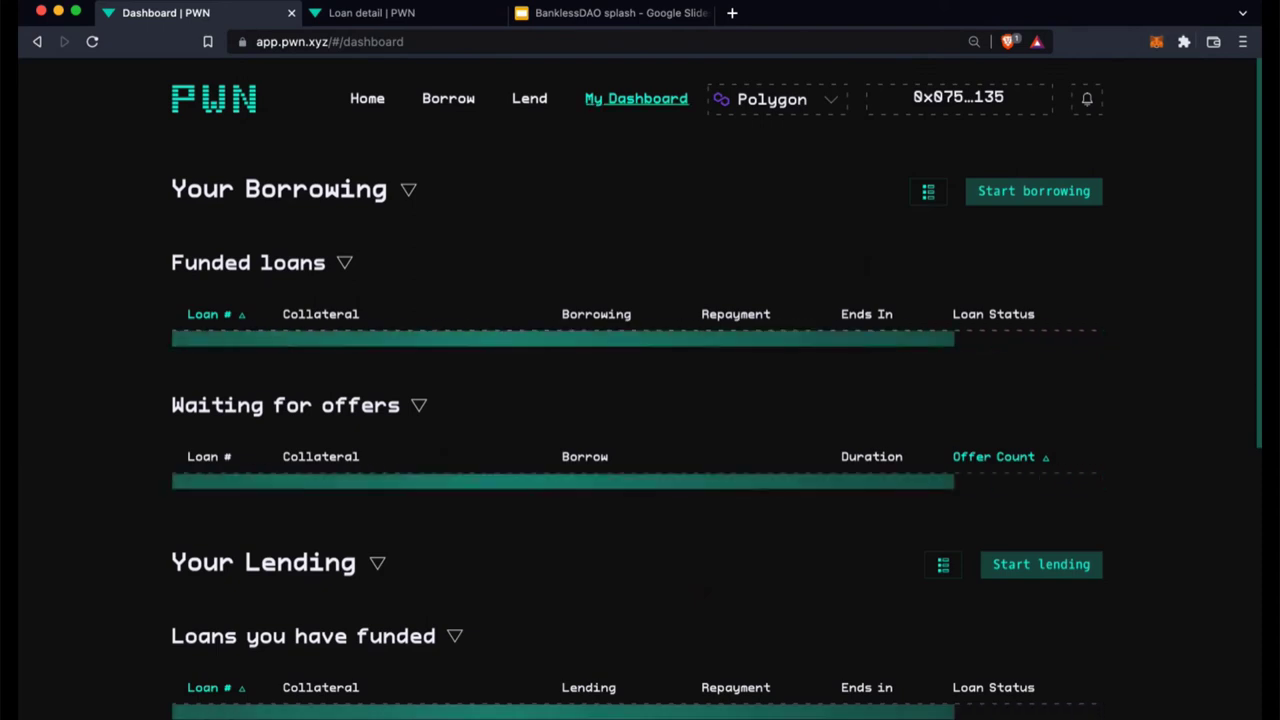
key("super+l")
type("https://app.pwn.xyz/#/loan/364")
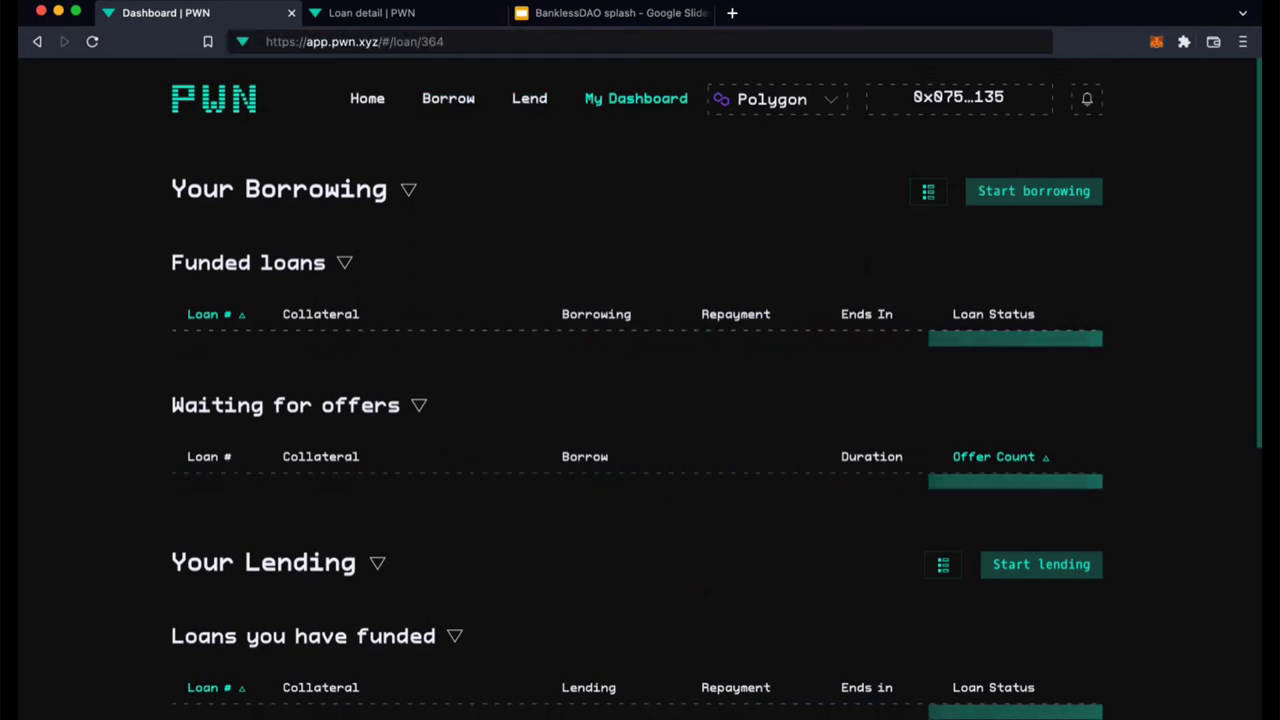
key("Return")
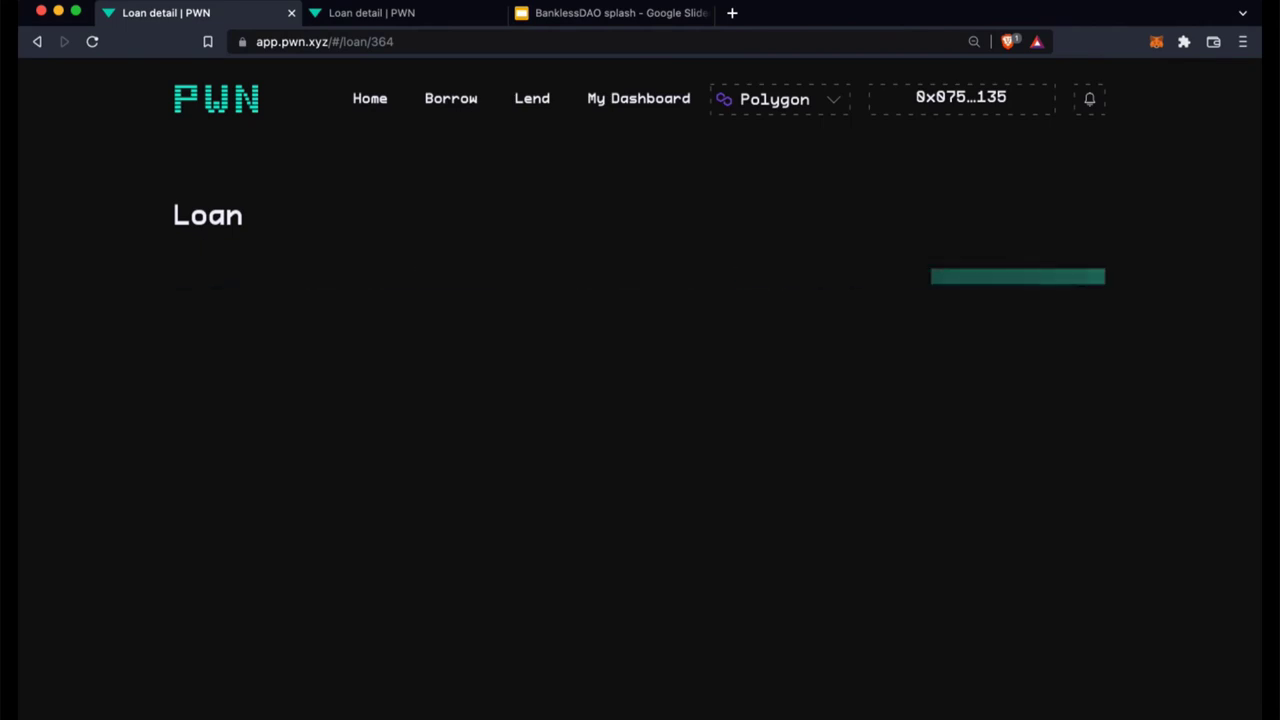
Toggle the call participants' display around the shared screen and switch the browser to the second PWN page
mouse_move(749, 571)
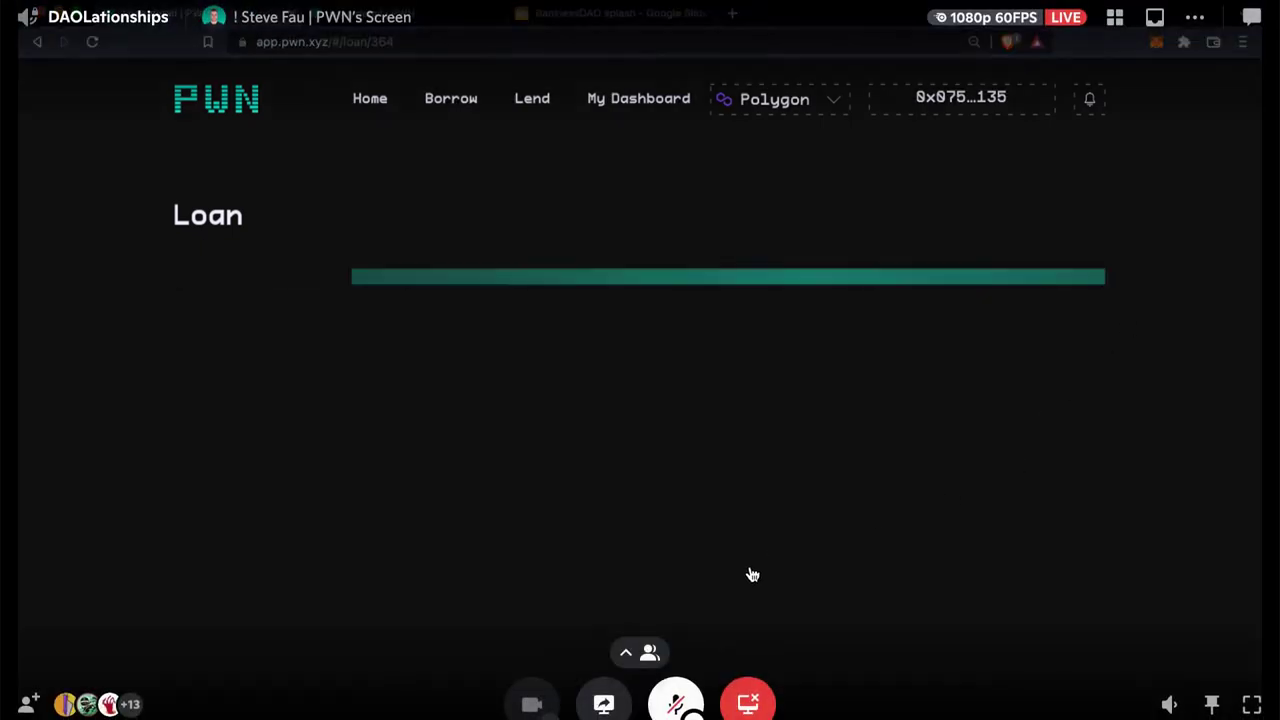
left_click(628, 658)
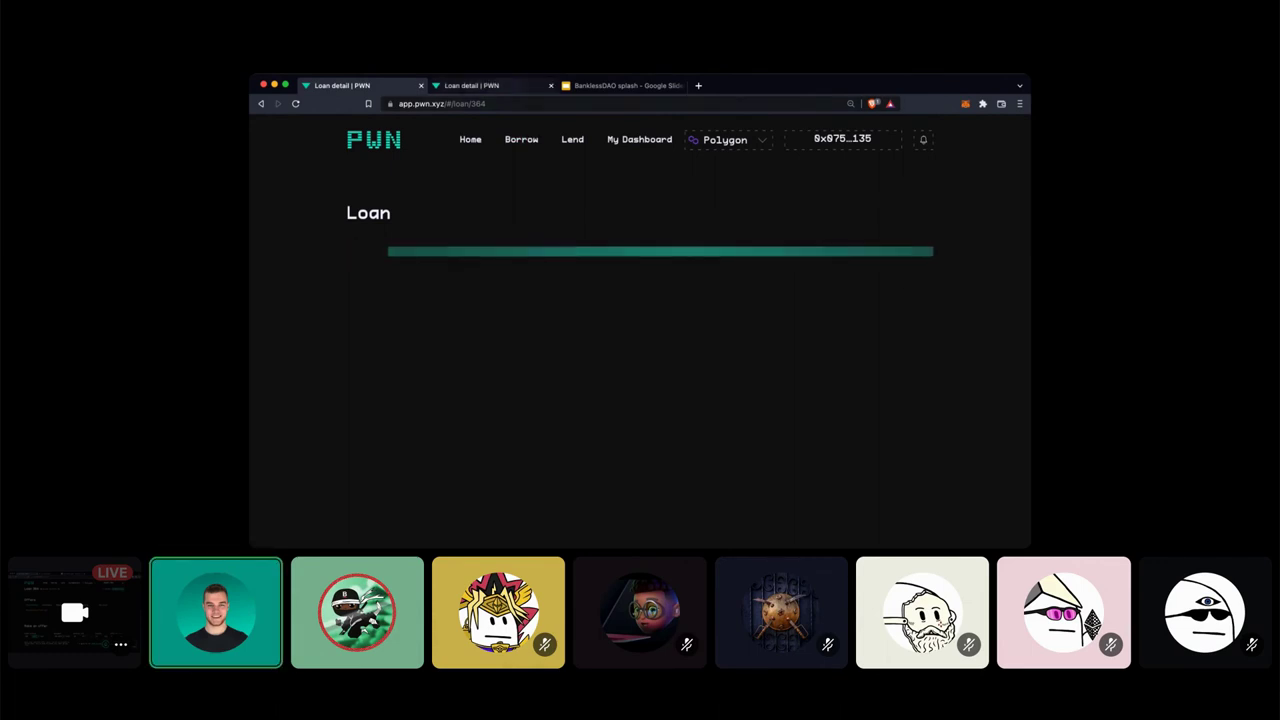
key("ctrl+Tab")
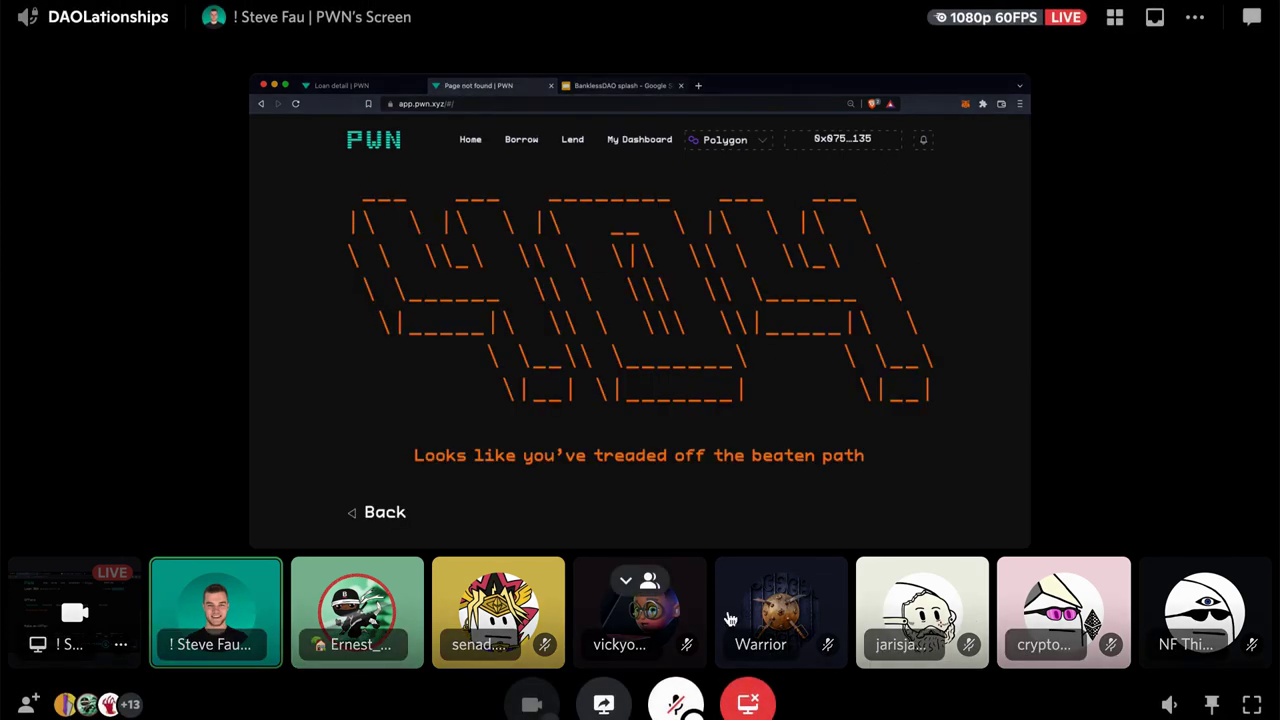
left_click(626, 581)
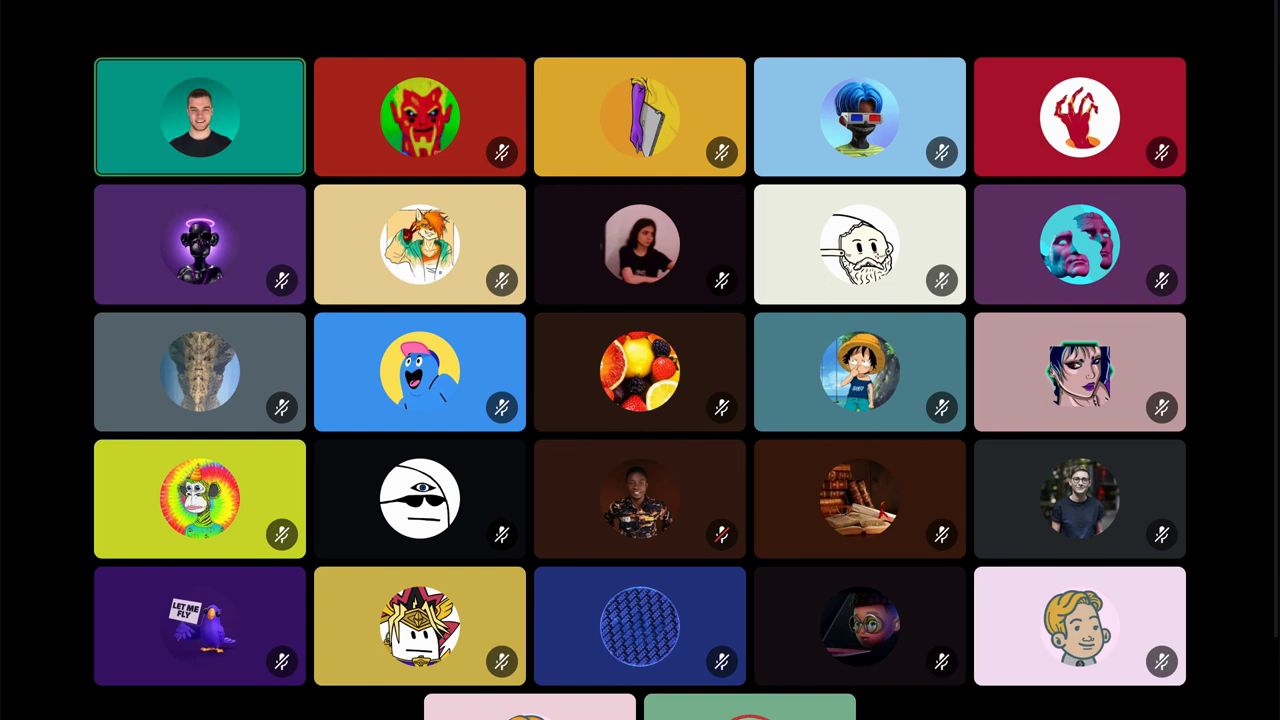
mouse_move(1024, 532)
mouse_move(1208, 400)
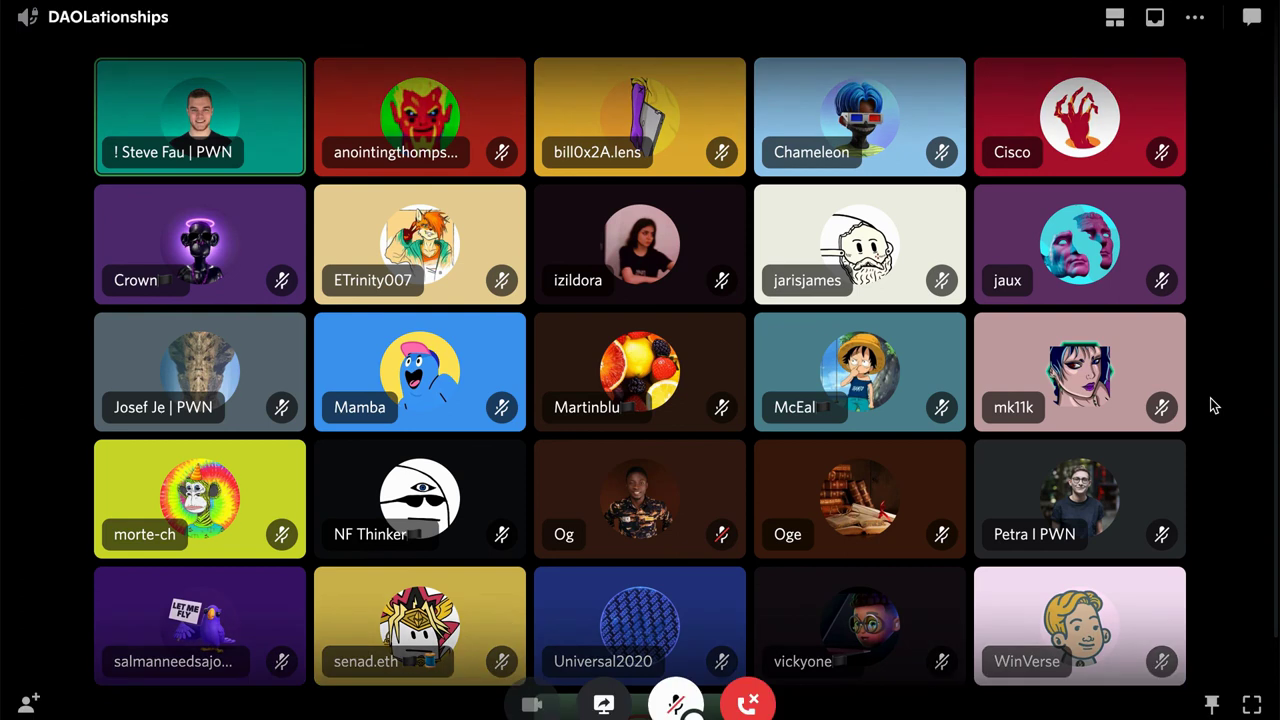
scroll(1199, 371, "down", 1)
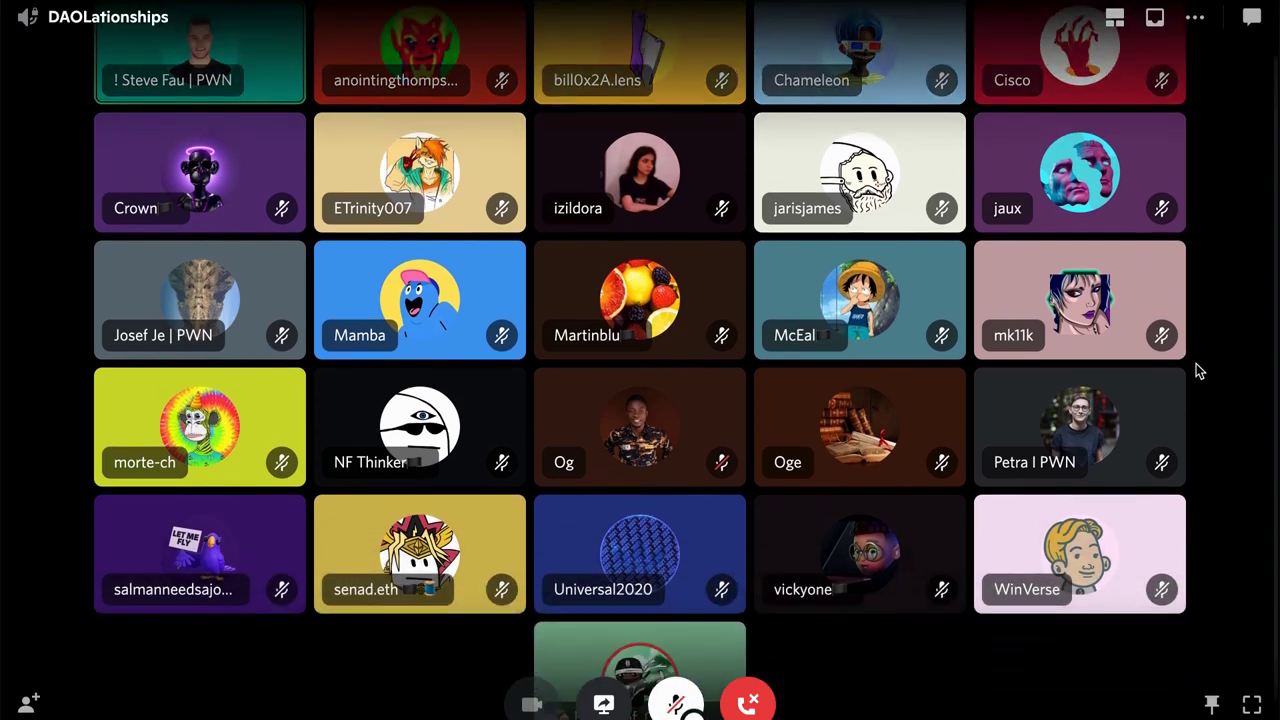
scroll(1199, 371, "up", 1)
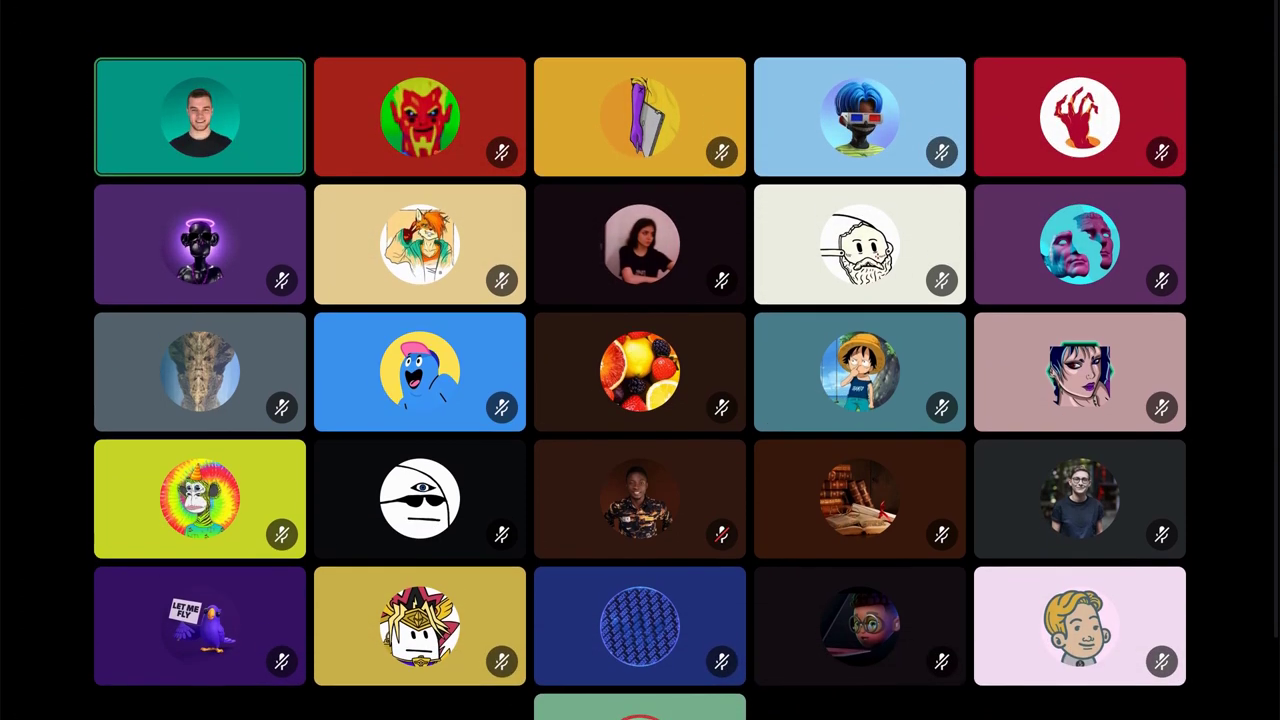